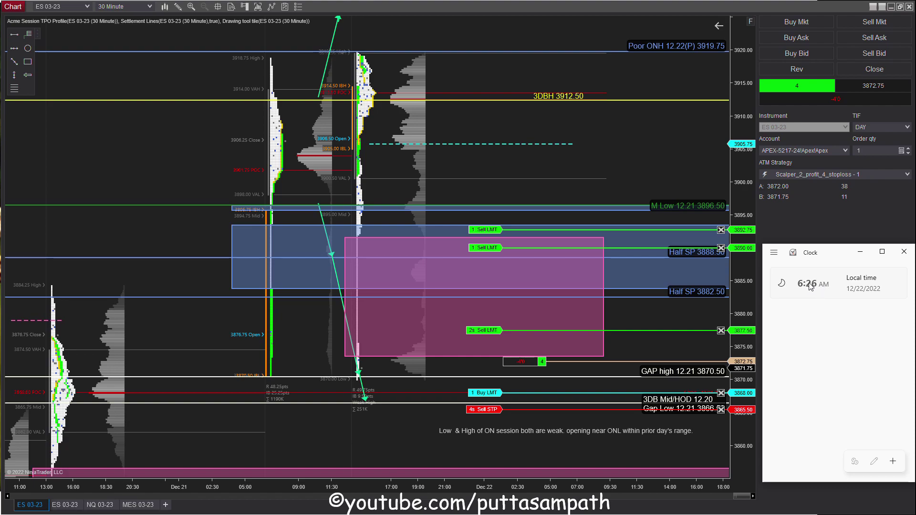
Bring the ES 03-23 chart to the front and compress its price scale to show lower levels.
left_click(370, 417)
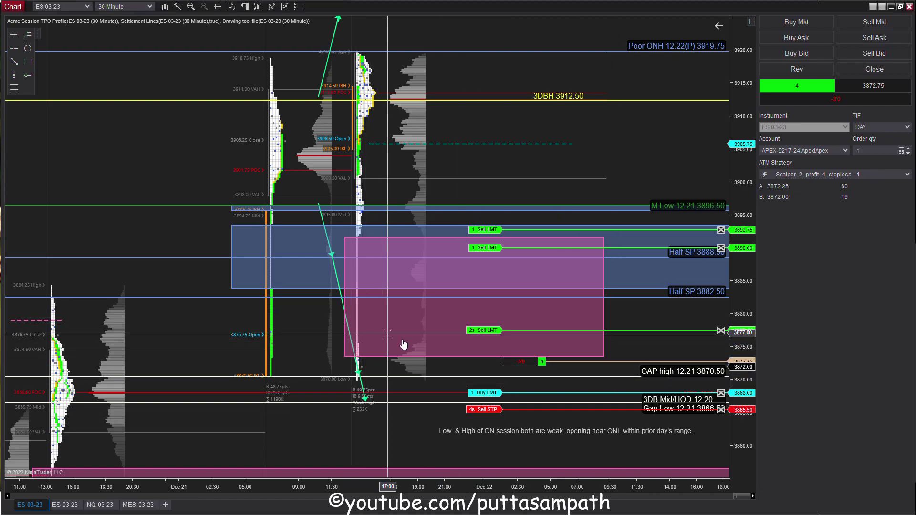
left_click_drag(748, 301, 758, 390)
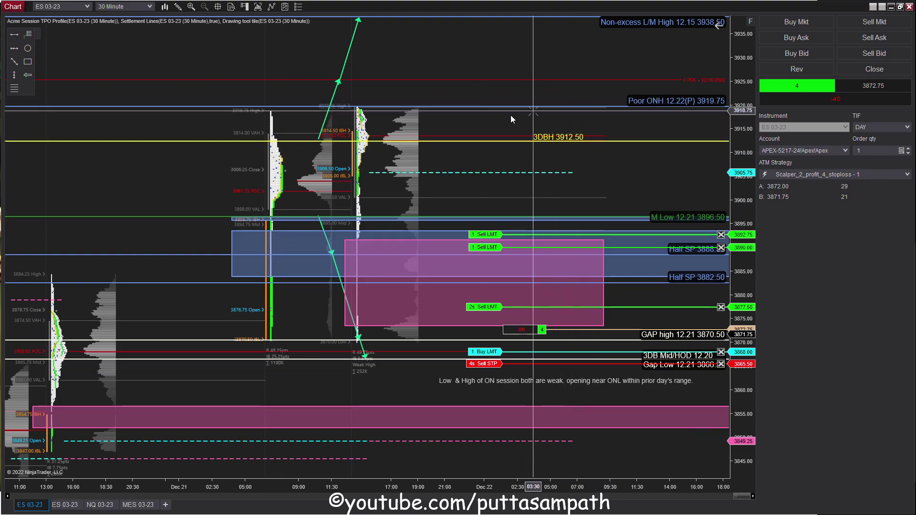
right_click(512, 164)
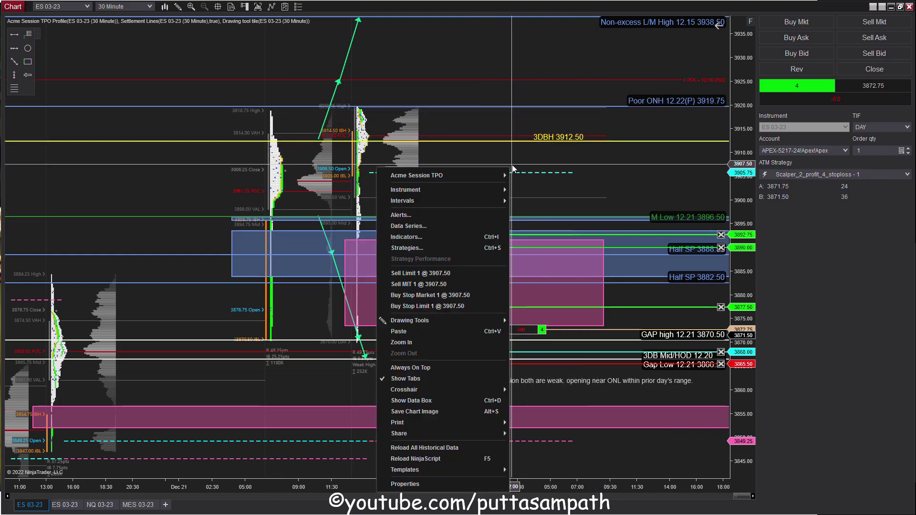
left_click(294, 208)
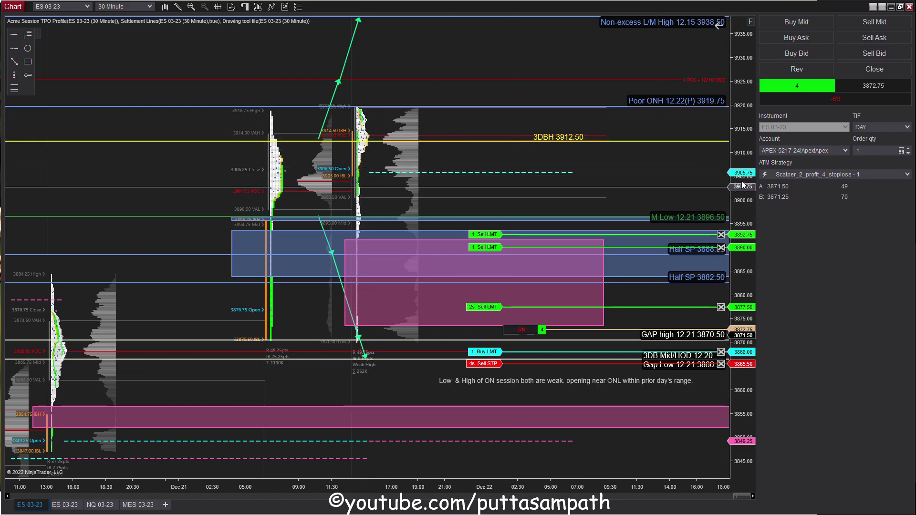
left_click_drag(743, 185, 740, 160)
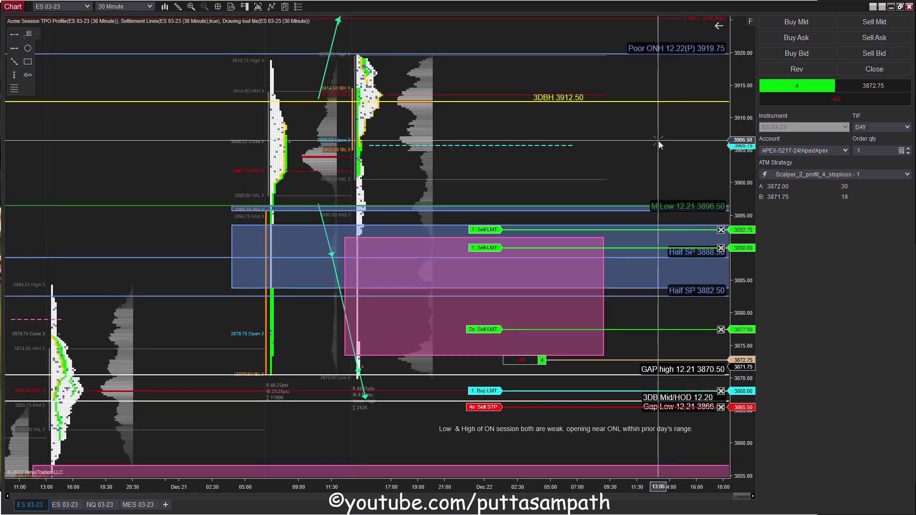
left_click_drag(658, 141, 665, 249)
left_click_drag(743, 286, 742, 258)
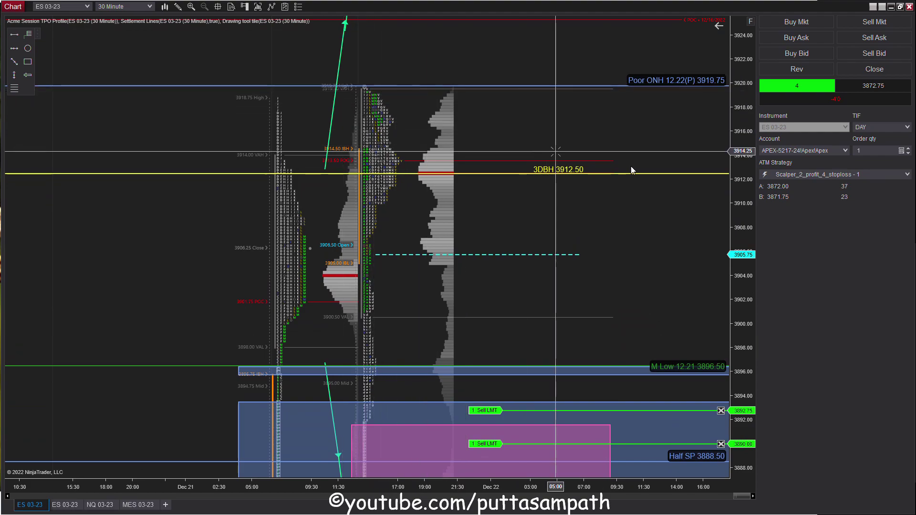
left_click_drag(755, 314, 756, 362)
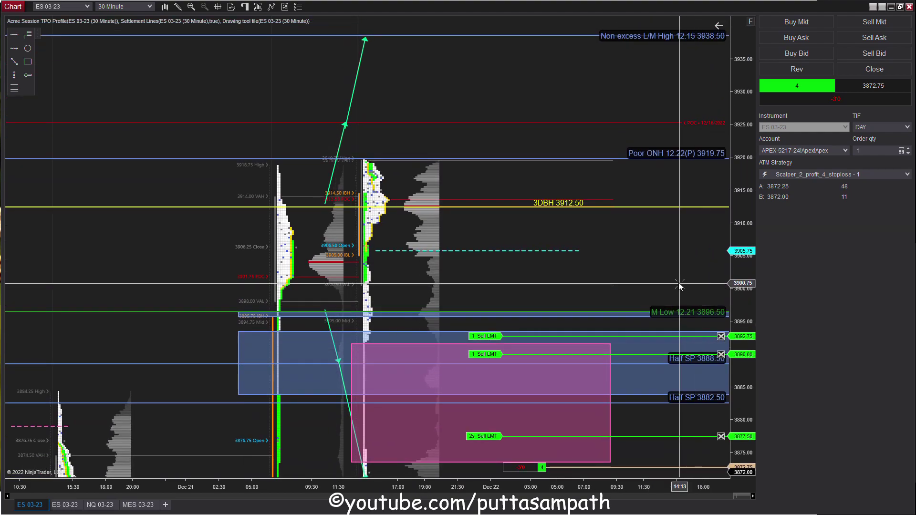
left_click_drag(679, 282, 697, 182)
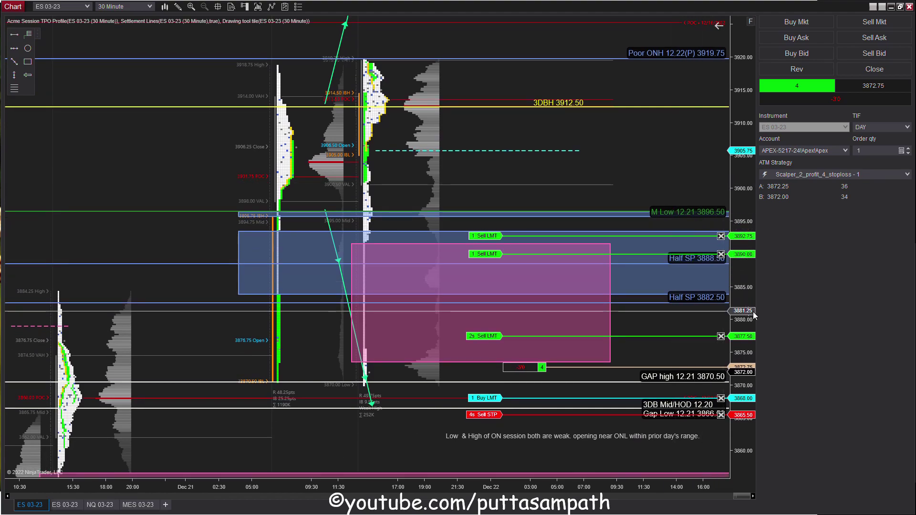
left_click_drag(753, 315, 753, 308)
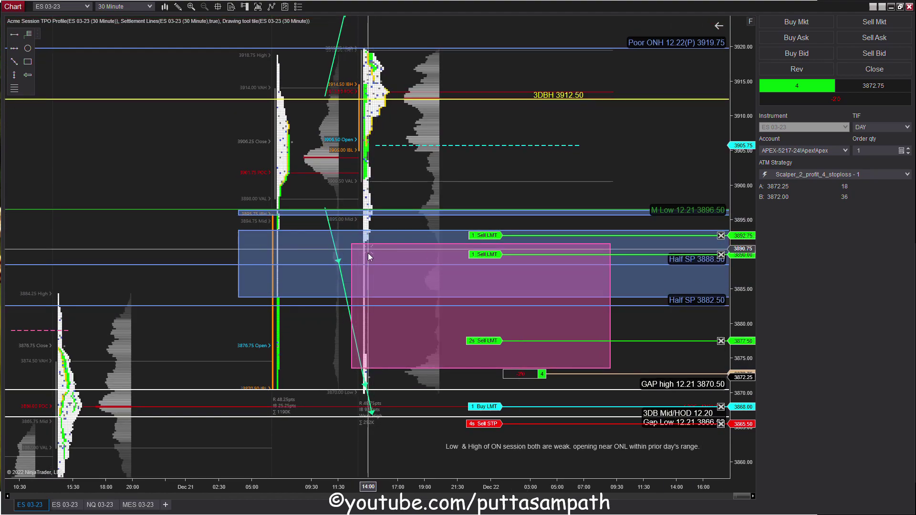
Widen the view to about 3845–3930 and reposition the 4-lot sell stop near 3866.50.
left_click_drag(664, 326, 671, 298)
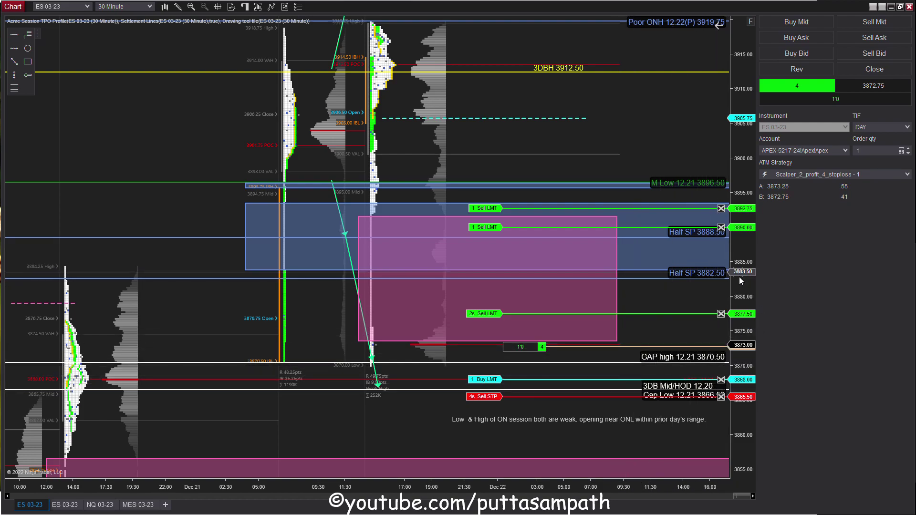
left_click_drag(740, 281, 739, 306)
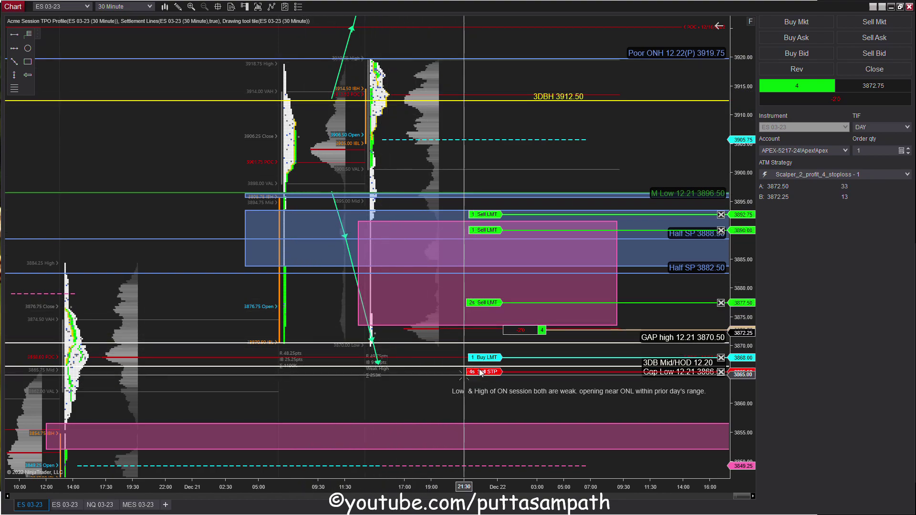
left_click_drag(753, 305, 752, 281)
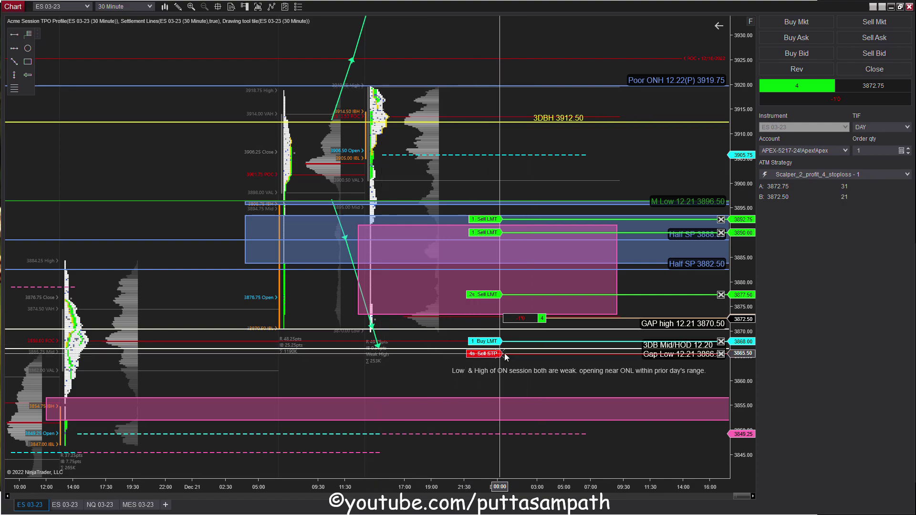
left_click_drag(498, 353, 495, 354)
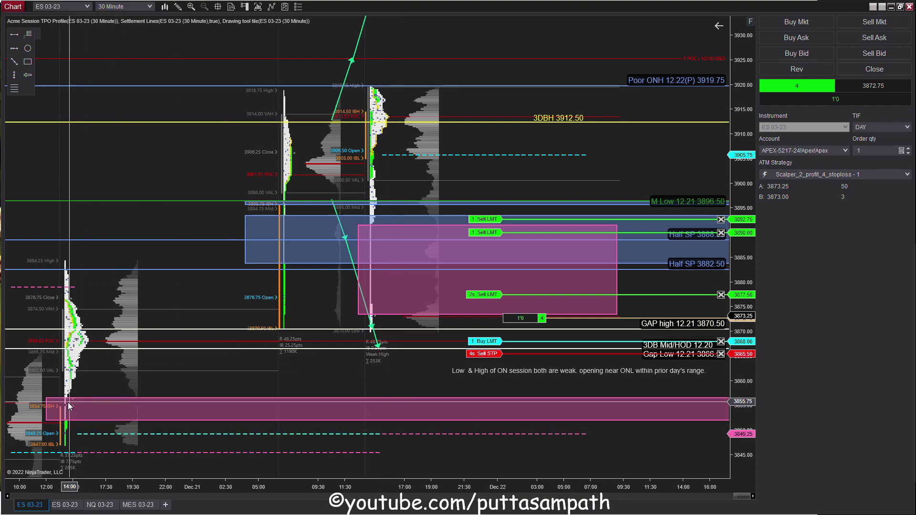
scroll(165, 382, "up", 3)
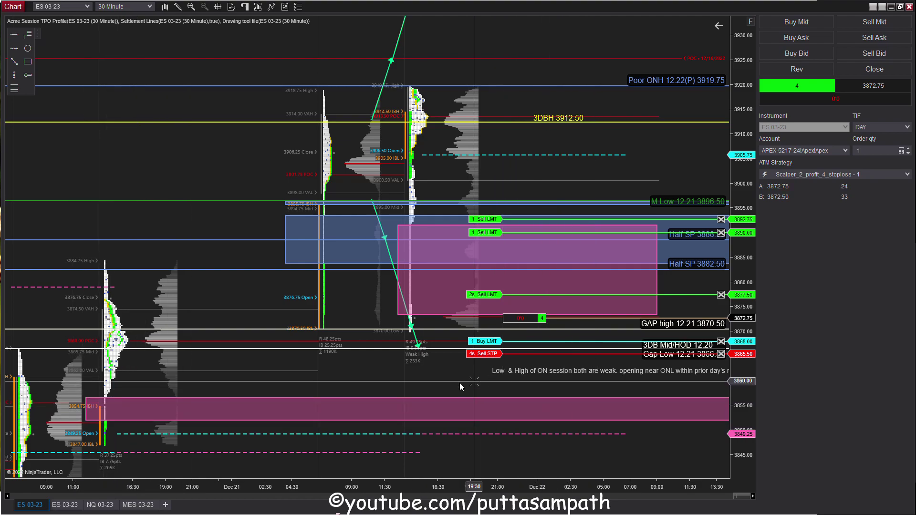
scroll(399, 384, "up", 2)
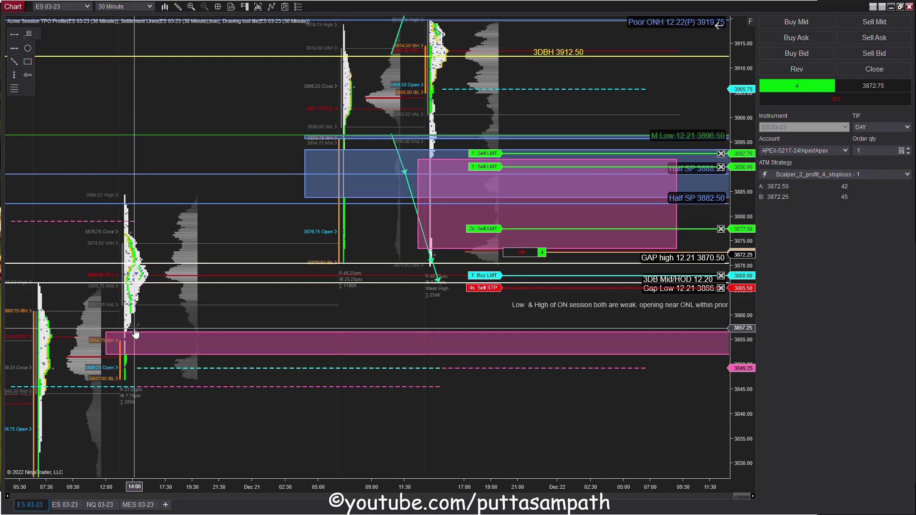
scroll(136, 346, "right", 3)
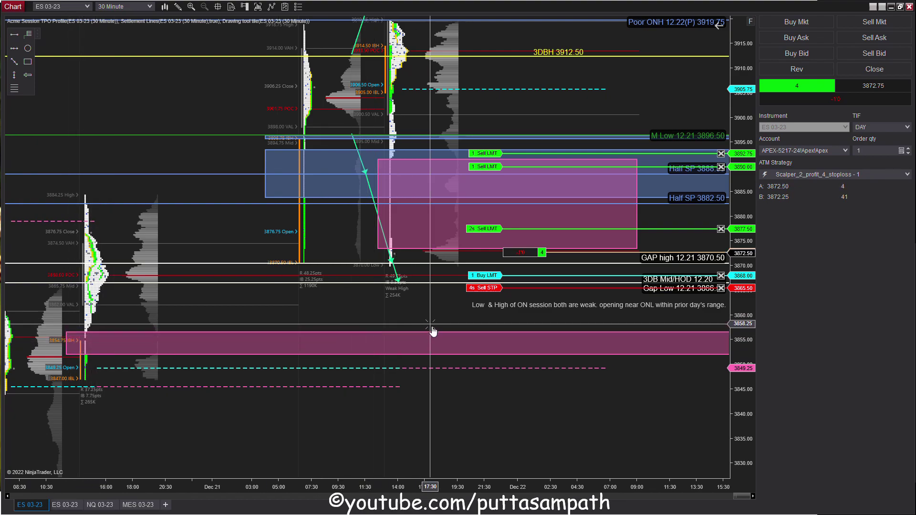
scroll(439, 340, "right", 2)
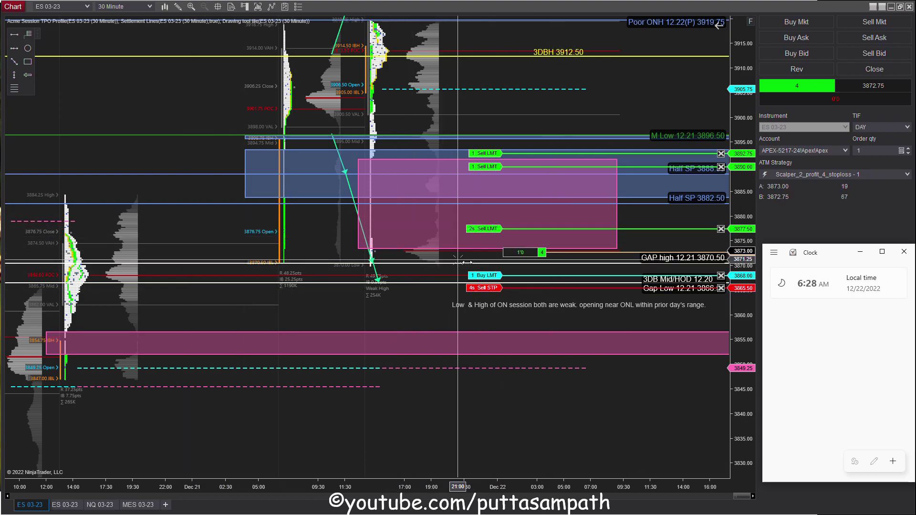
Move the weak overnight high and low note further left on the chart.
left_click(537, 313)
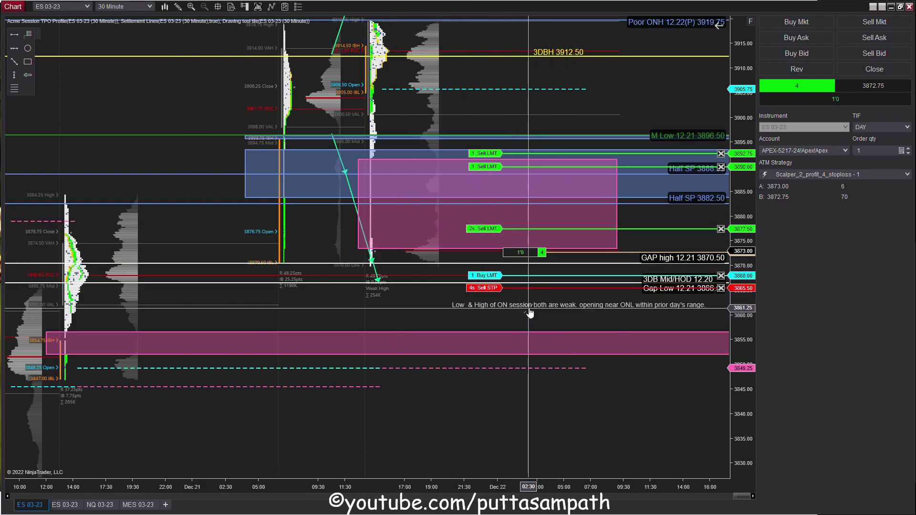
left_click(542, 305)
left_click_drag(542, 306, 397, 312)
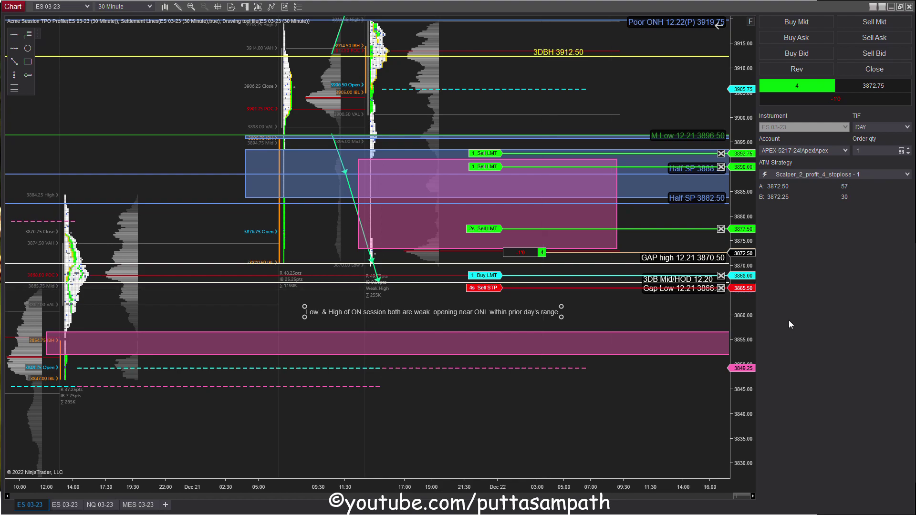
Raise the pink zone's bottom edge to 3875.50 and stretch it further right in time.
left_click_drag(749, 334, 736, 166)
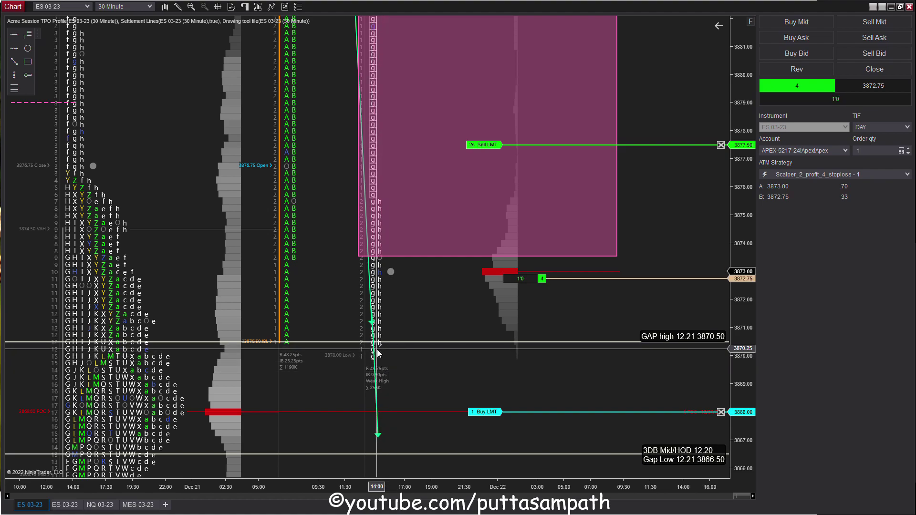
left_click_drag(747, 223, 758, 351)
left_click_drag(743, 263, 743, 345)
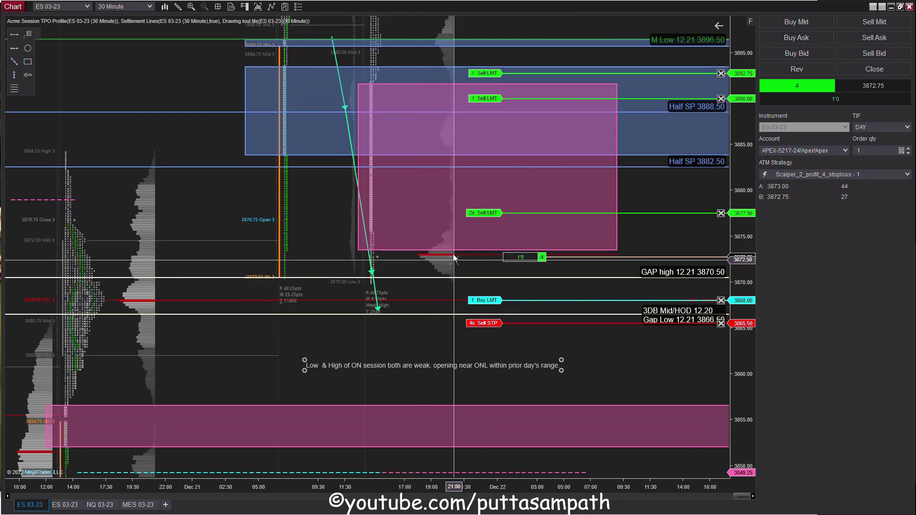
left_click(617, 249)
left_click_drag(617, 249, 643, 230)
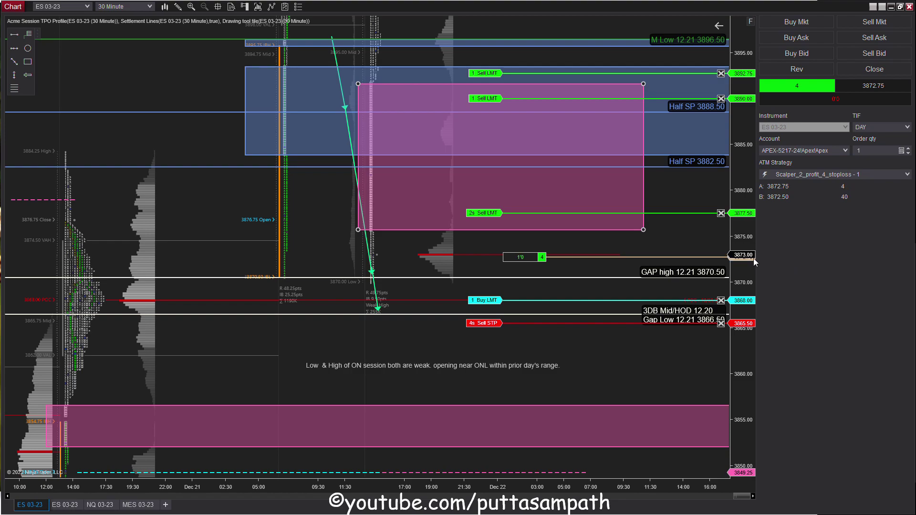
left_click_drag(754, 259, 742, 471)
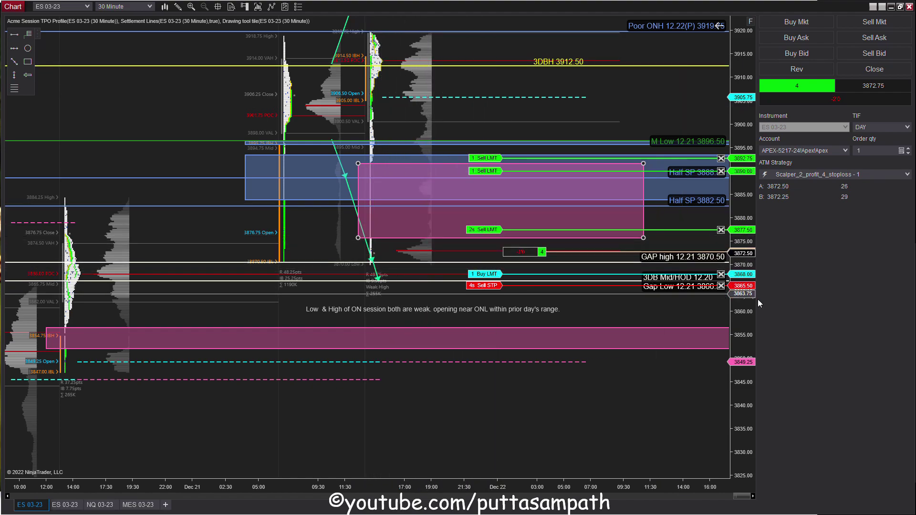
scroll(608, 333, "up", 5)
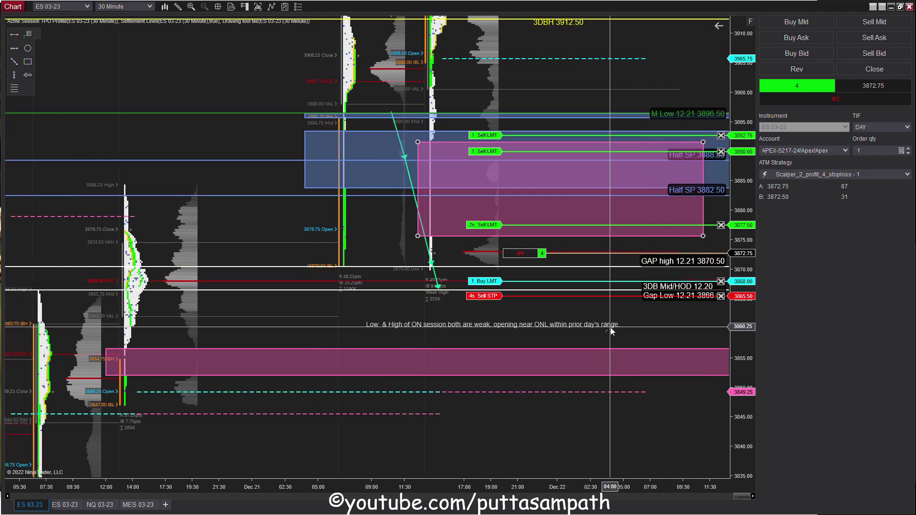
scroll(610, 327, "down", 1)
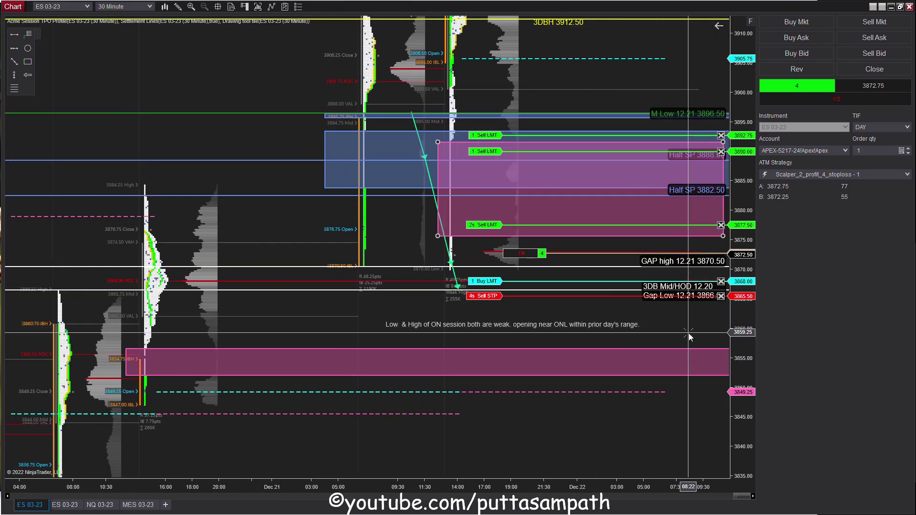
left_click_drag(700, 326, 724, 374)
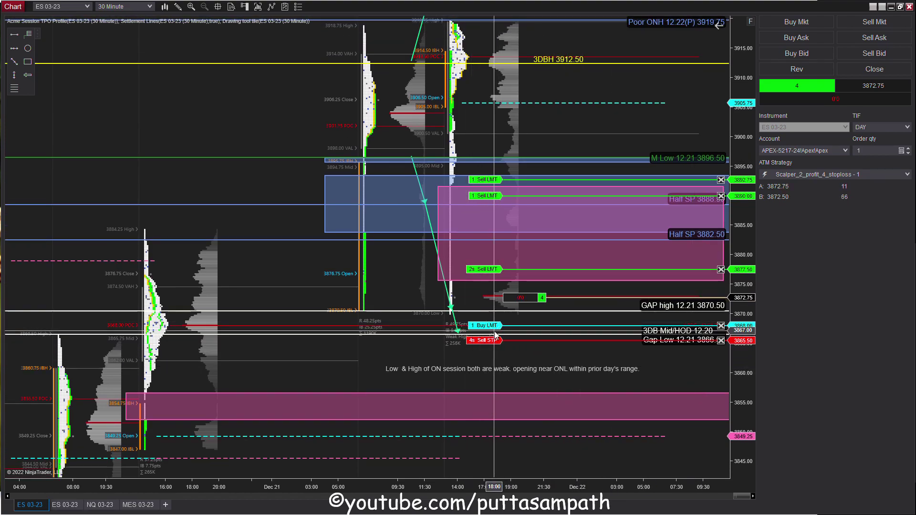
left_click_drag(486, 329, 487, 329)
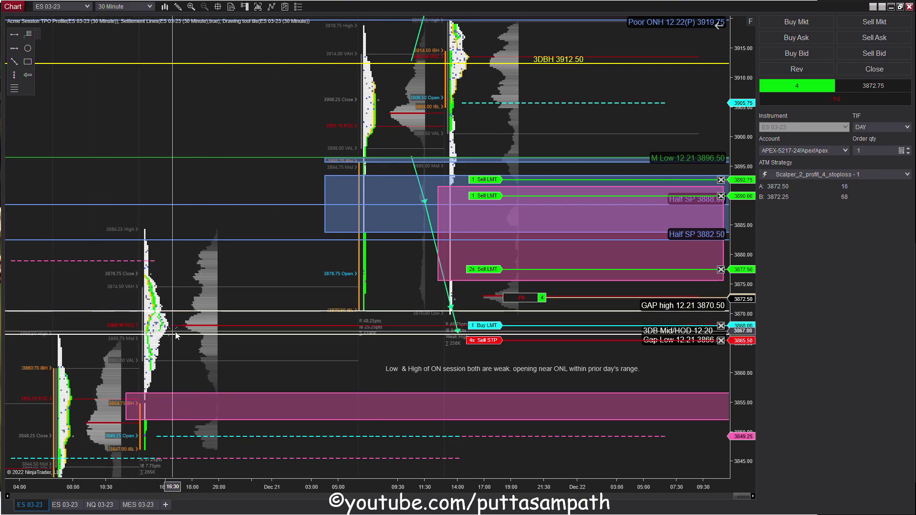
left_click_drag(479, 326, 494, 327)
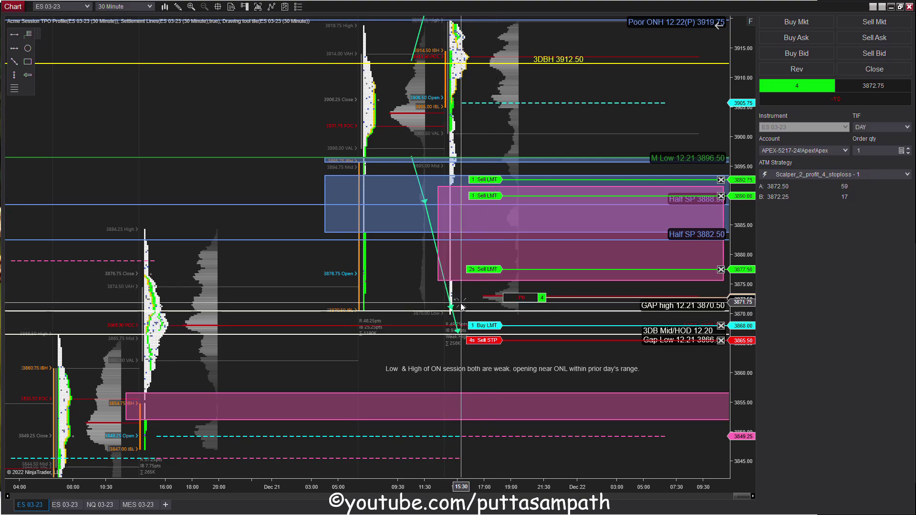
Rescale the price axis and move the 2-contract sell limit up to 3877.50.
scroll(622, 362, "down", 5)
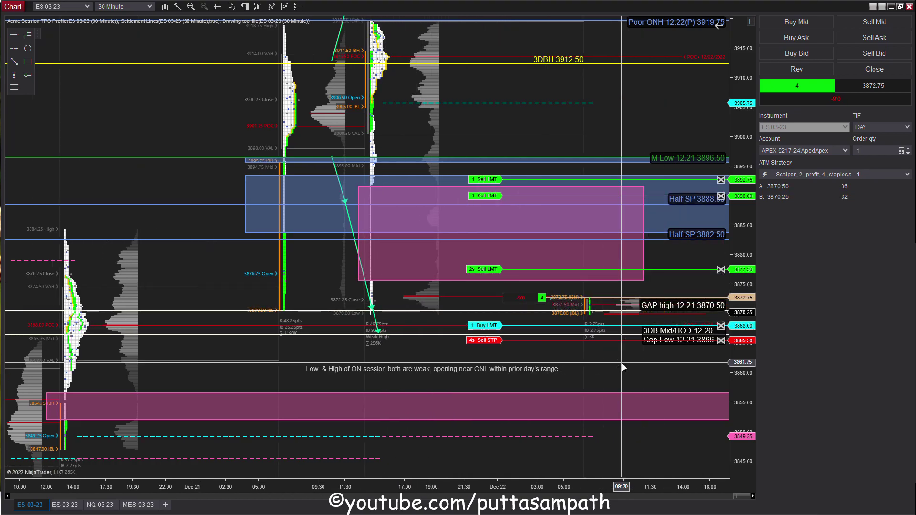
scroll(526, 365, "up", 2)
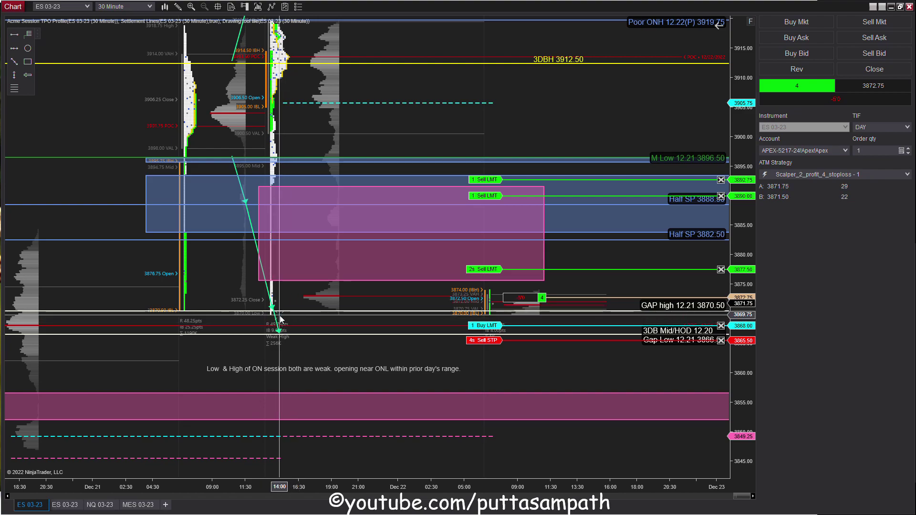
left_click_drag(743, 373, 741, 328)
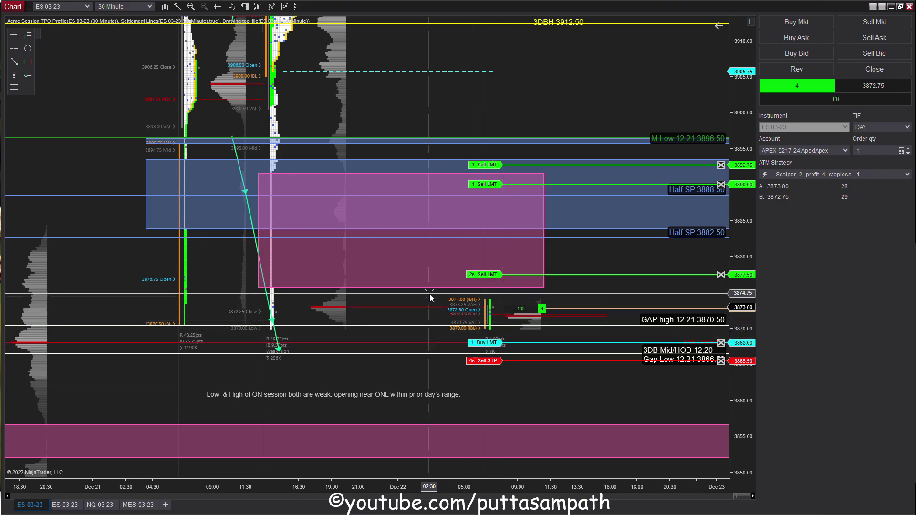
scroll(546, 325, "down", 3)
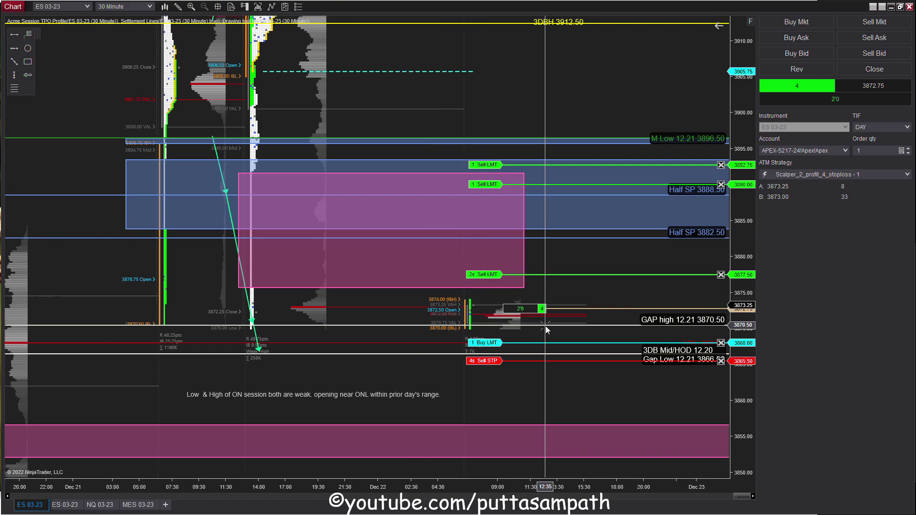
scroll(570, 336, "up", 3)
scroll(570, 336, "down", 3)
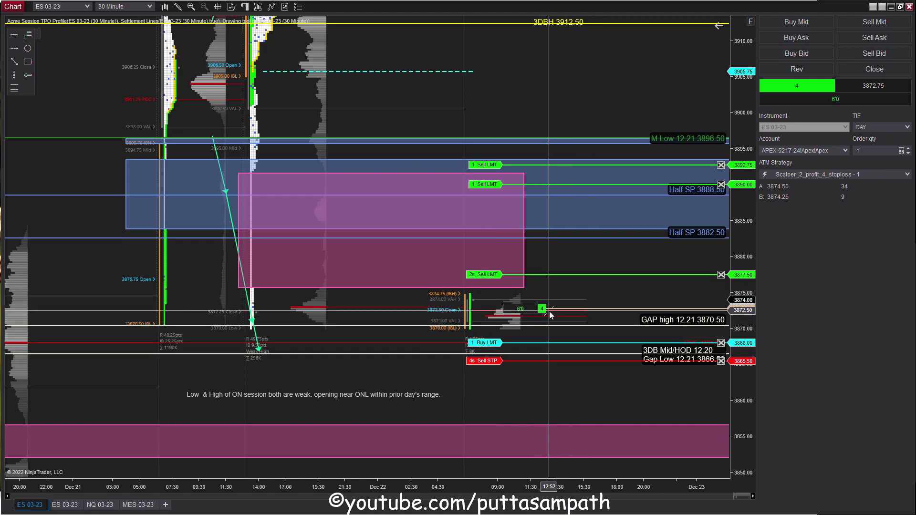
mouse_move(500, 274)
left_mouse_down()
mouse_move(464, 274)
mouse_move(500, 276)
left_mouse_up()
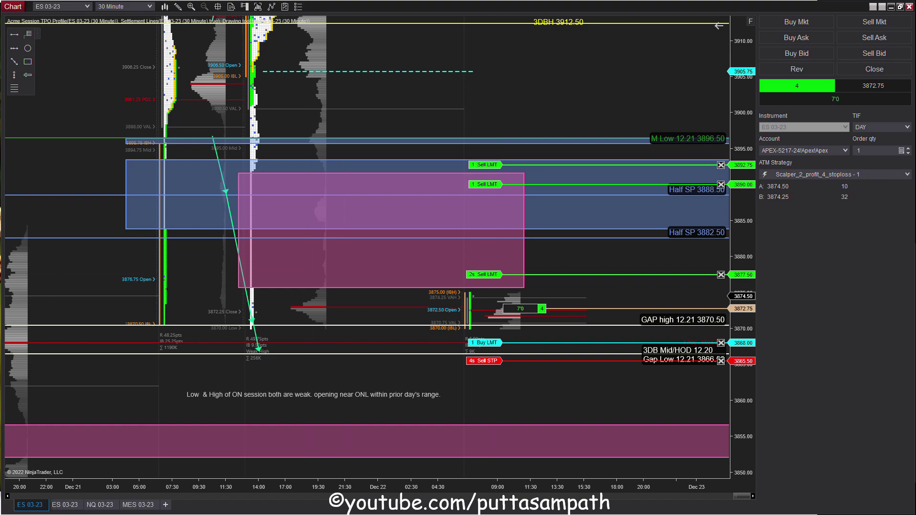
left_click_drag(499, 274, 502, 276)
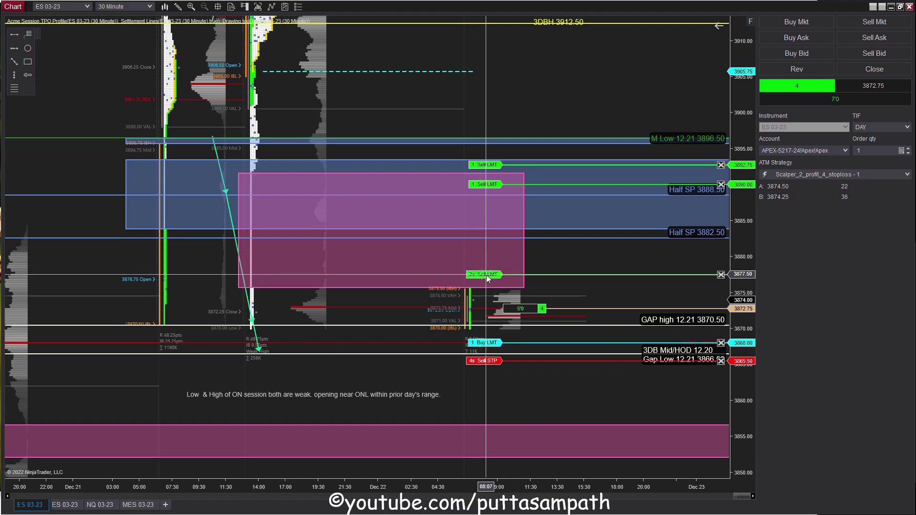
left_click_drag(485, 276, 485, 273)
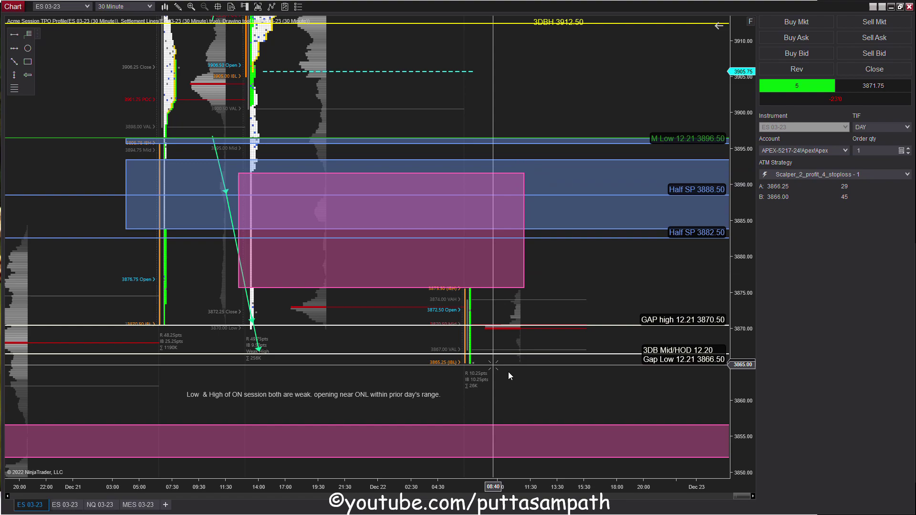
Drag the GAP high 12.21 line from 3870.50 down to about 3866.25.
scroll(422, 411, "up", 3)
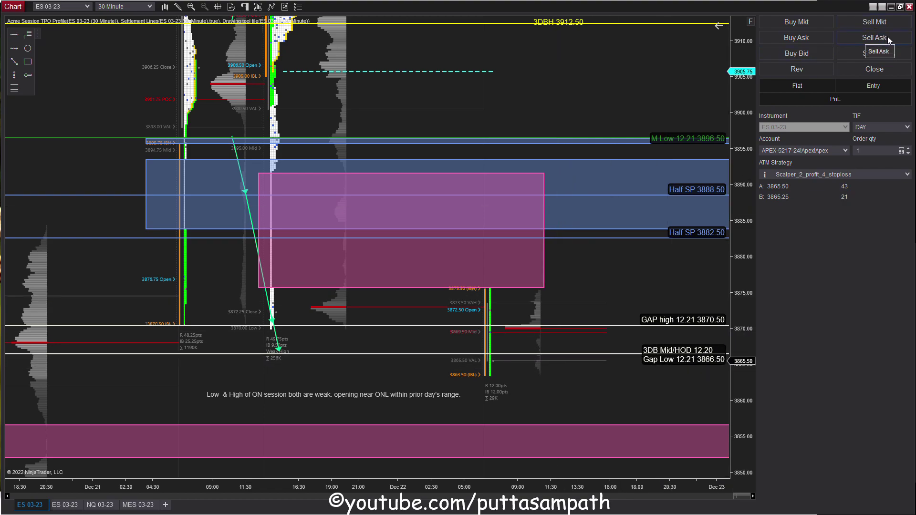
left_click(676, 325)
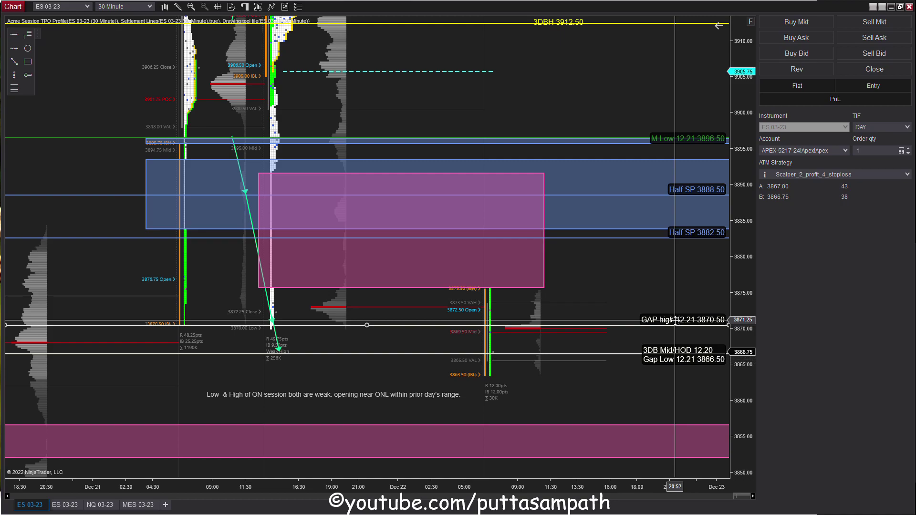
left_click_drag(676, 321, 669, 357)
Shorten the line's label to '3DB Mid/HOD 12.20' with a text vertical offset of -10.
double_click(669, 357)
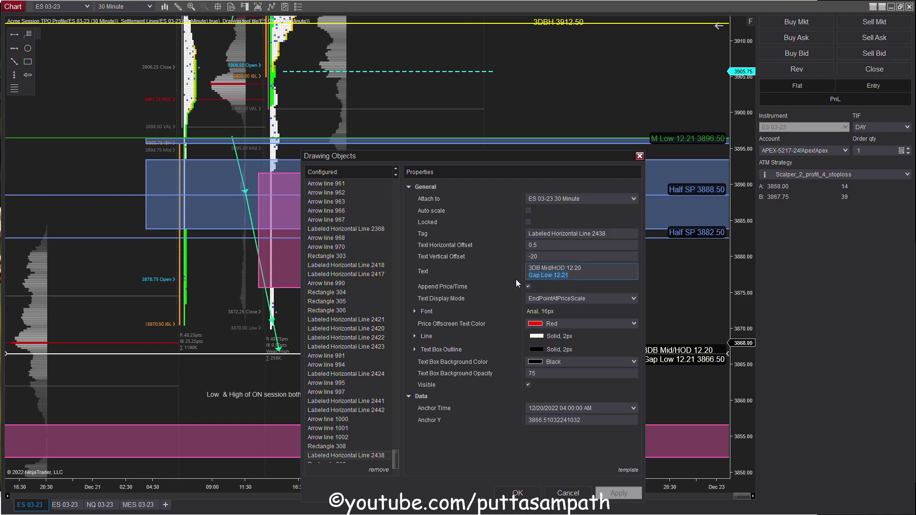
key("BackSpace")
key("BackSpace")
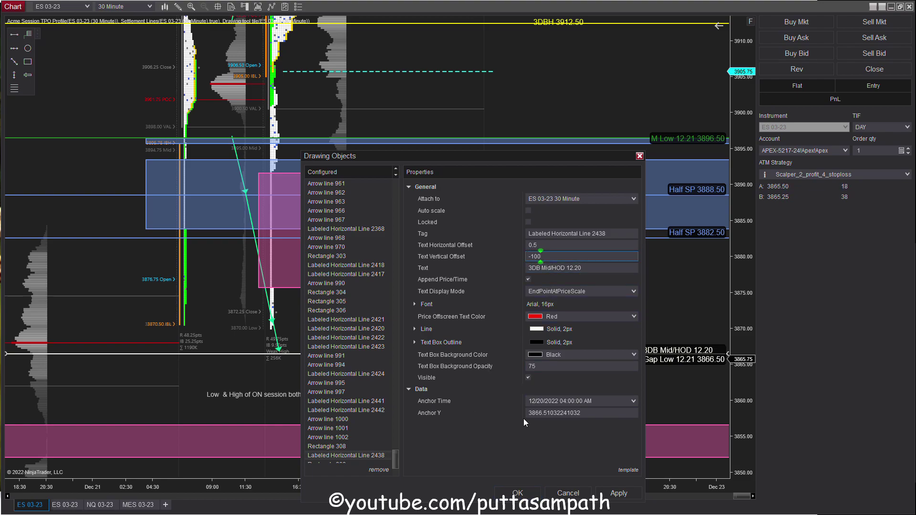
key("BackSpace")
left_click(518, 492)
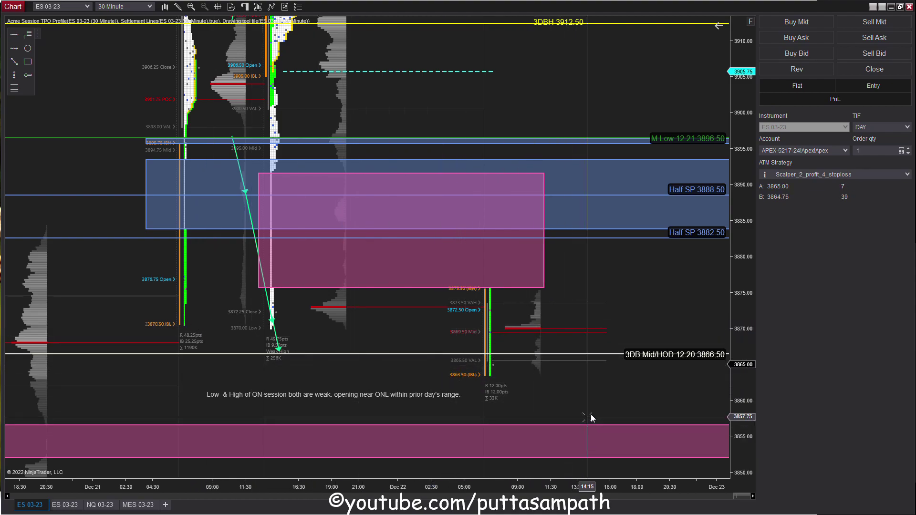
Restyle the 3866.50 line with the saved Half SP template.
double_click(677, 356)
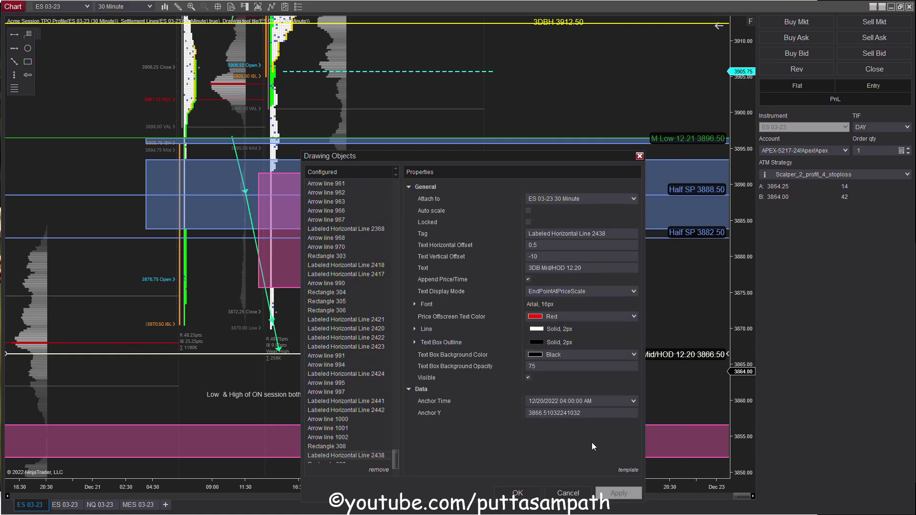
left_click(617, 471)
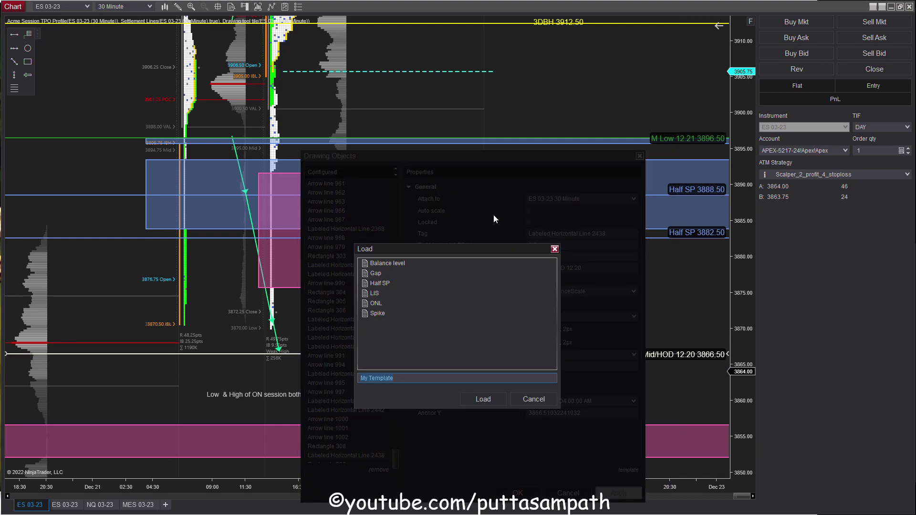
double_click(384, 282)
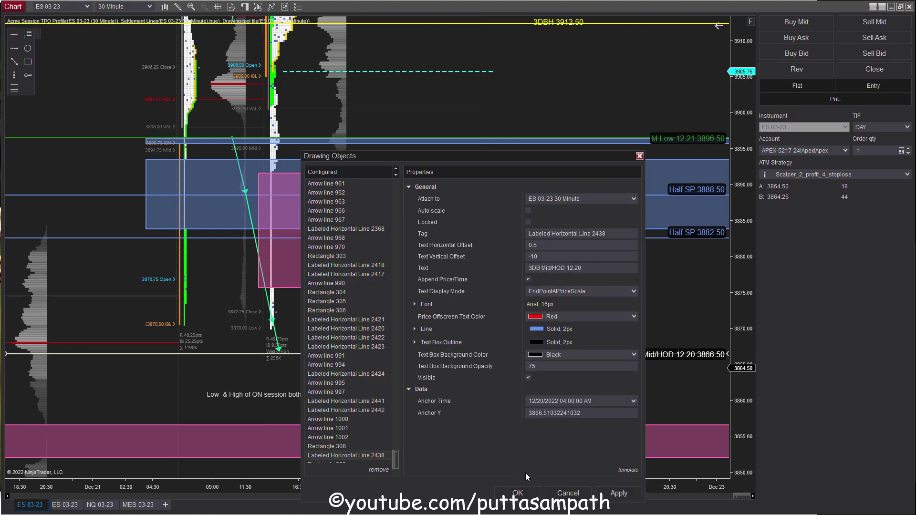
left_click(519, 495)
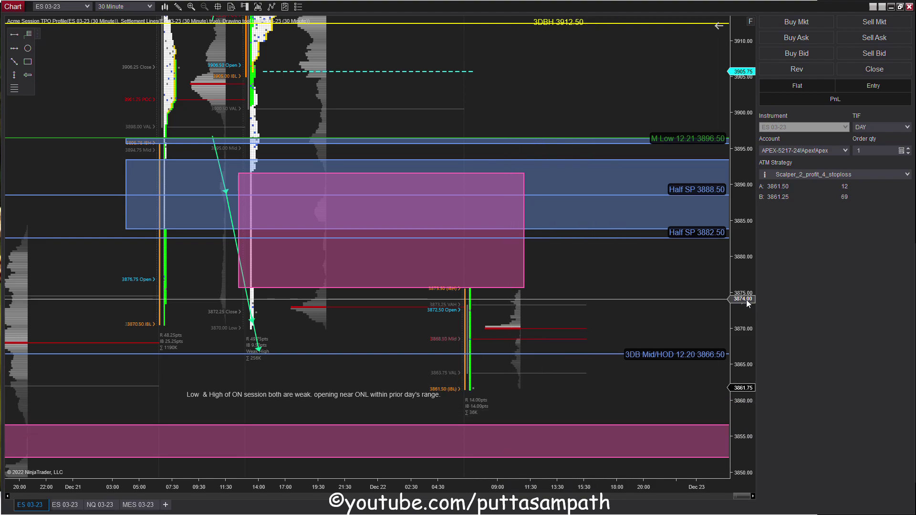
left_click_drag(742, 300, 426, 346)
scroll(437, 355, "up", 3)
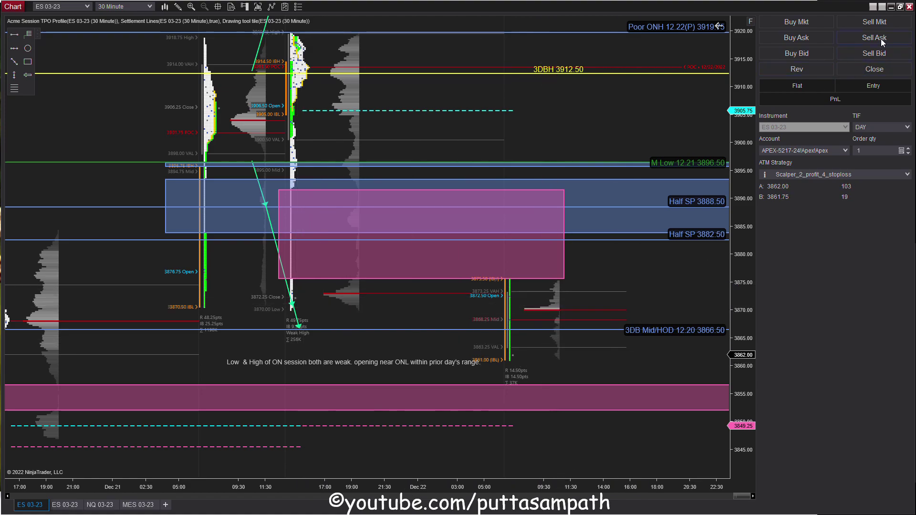
Sell one ES contract at market at 3862.00 and raise its buy stop to 3870.75.
left_click(889, 20)
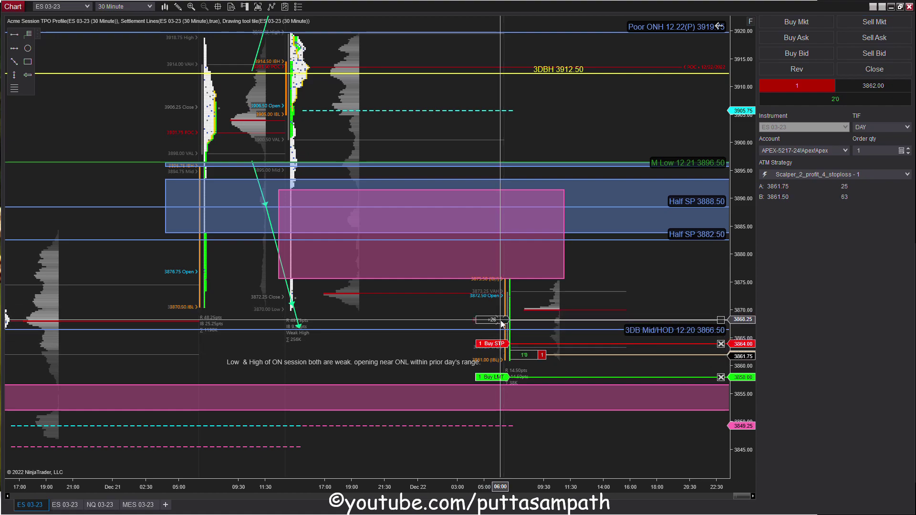
left_click_drag(494, 343, 503, 305)
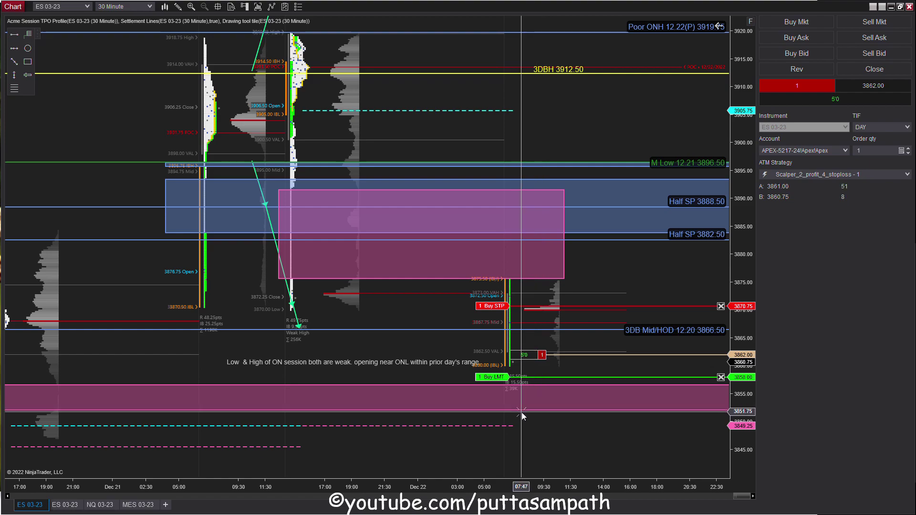
scroll(555, 408, "up", 3)
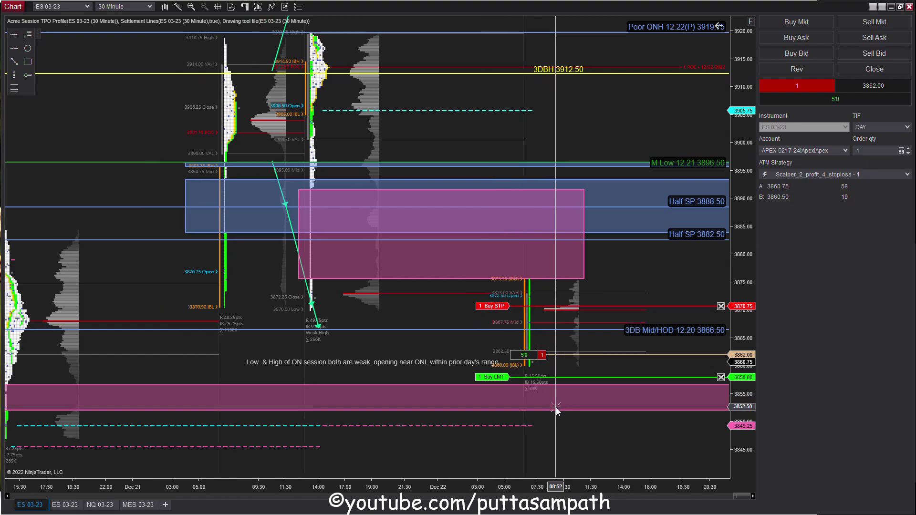
scroll(556, 407, "up", 3)
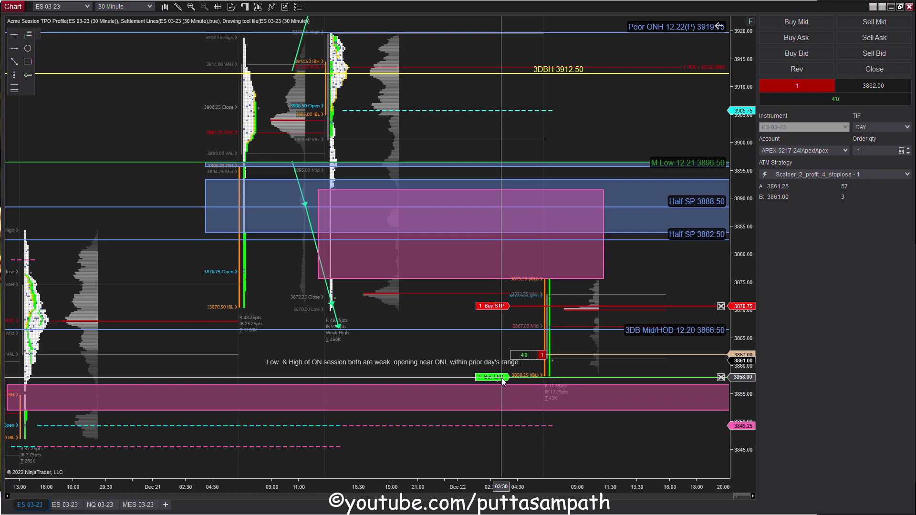
Lower the short's buy limit target to 3854.75 and raise its buy stop to 3871.25.
left_click_drag(502, 378, 503, 395)
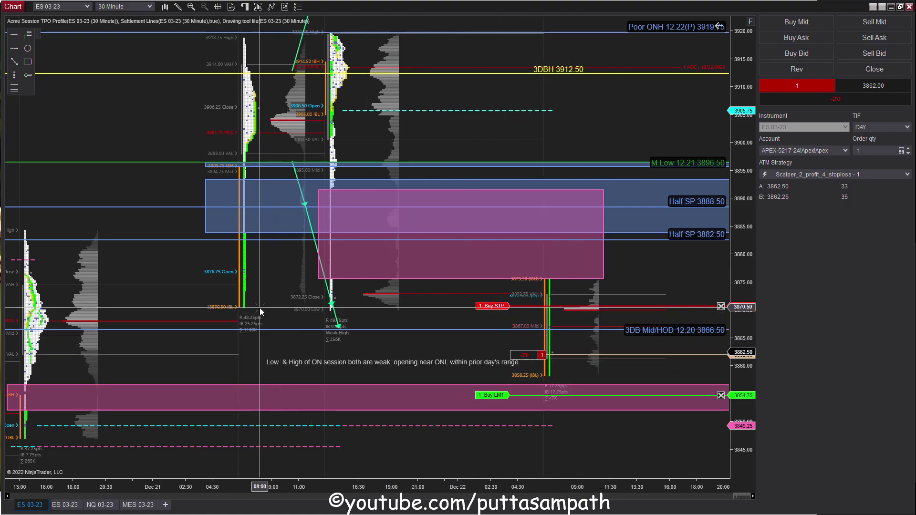
left_click_drag(500, 312, 502, 308)
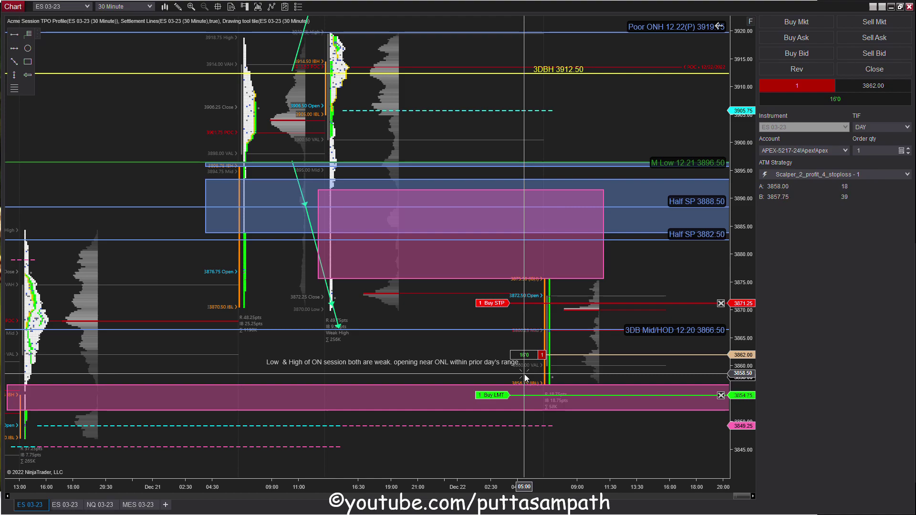
Nudge the 'Low & High of ON session' note slightly left.
left_click_drag(402, 362, 368, 359)
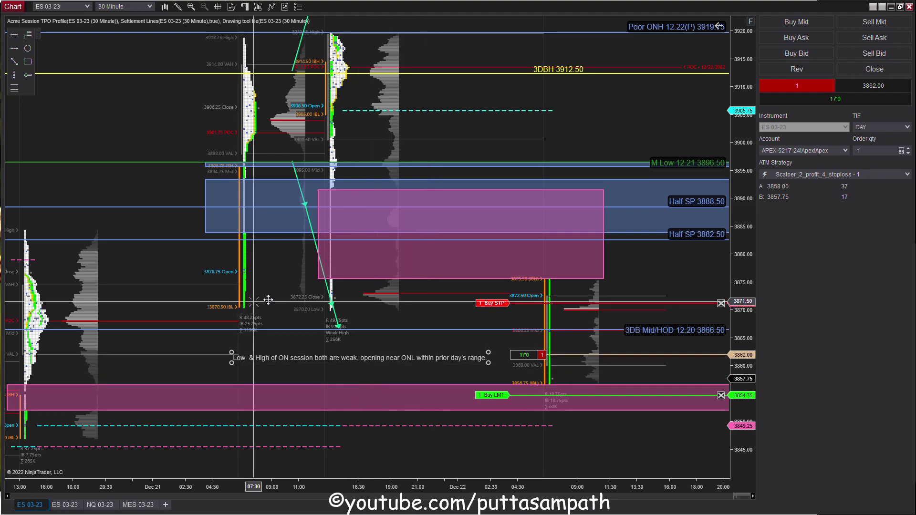
Deselect the chart note, then nudge the profit target up a tick and return it to 3854.75.
left_click(290, 314)
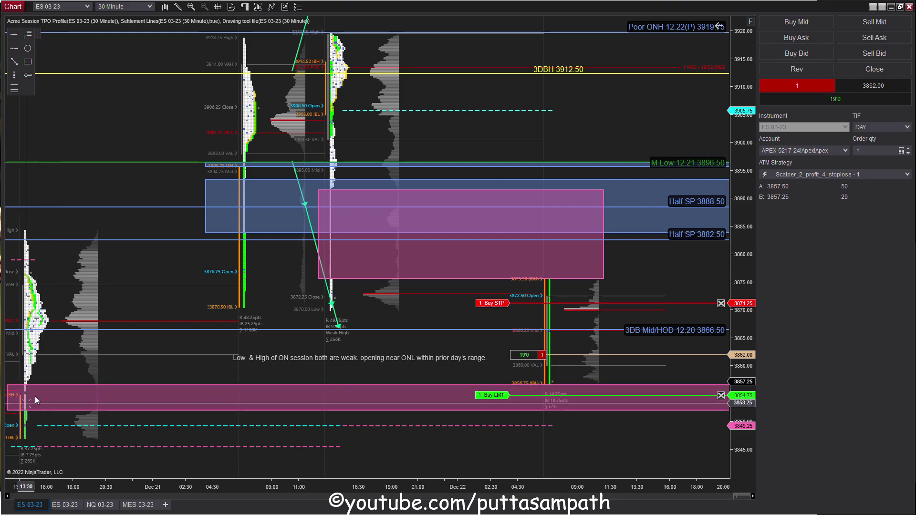
scroll(42, 397, "up", 3)
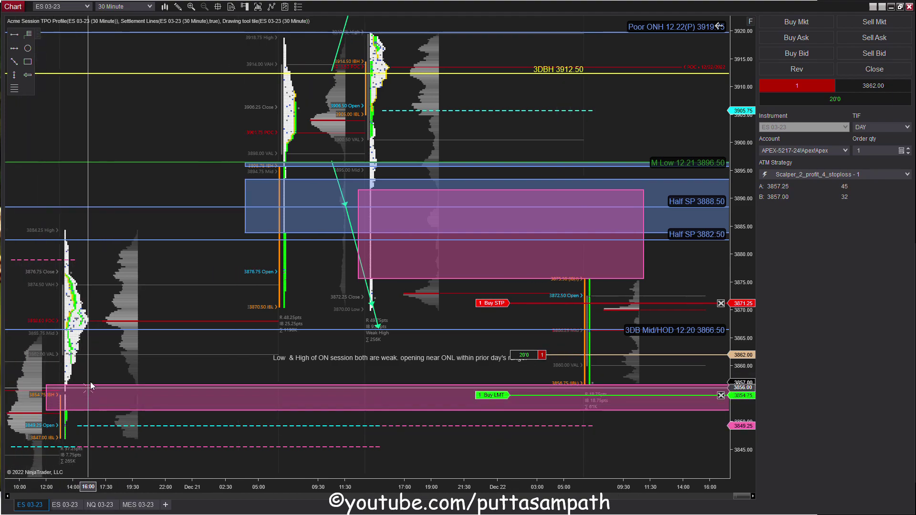
scroll(406, 405, "down", 1)
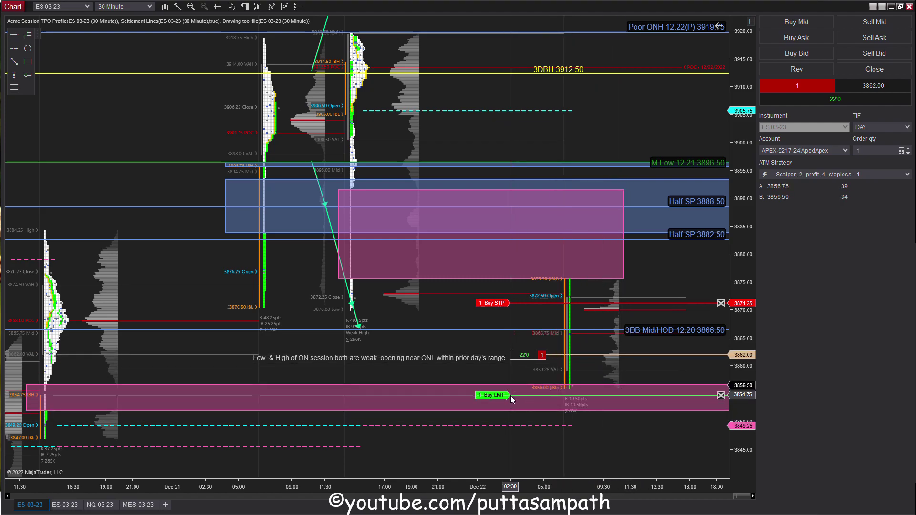
left_click_drag(511, 396, 511, 394)
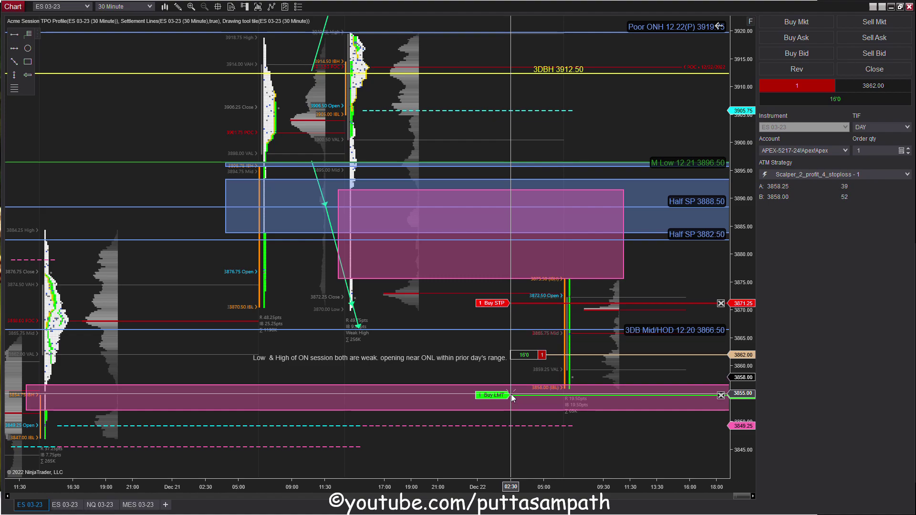
left_click_drag(511, 395, 148, 396)
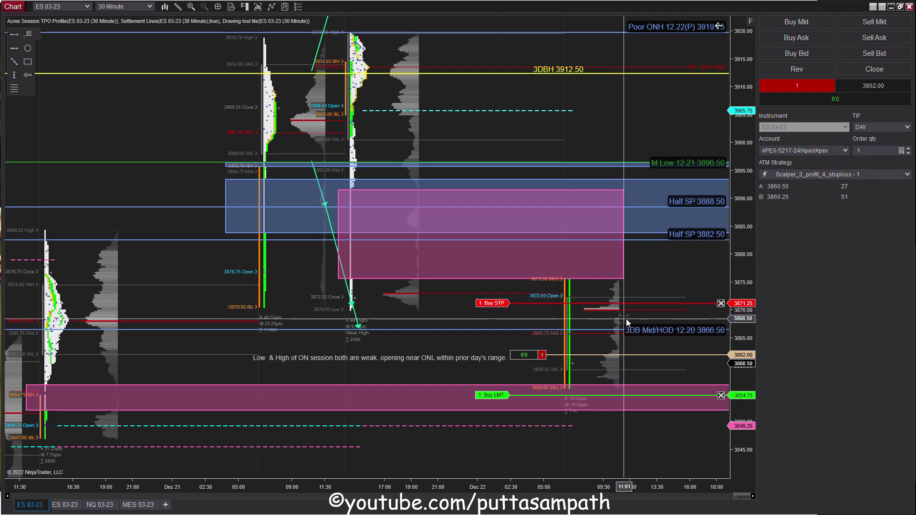
Stretch the price axis, then compress it to show roughly 3840 to 3920.
left_click_drag(748, 298, 752, 262)
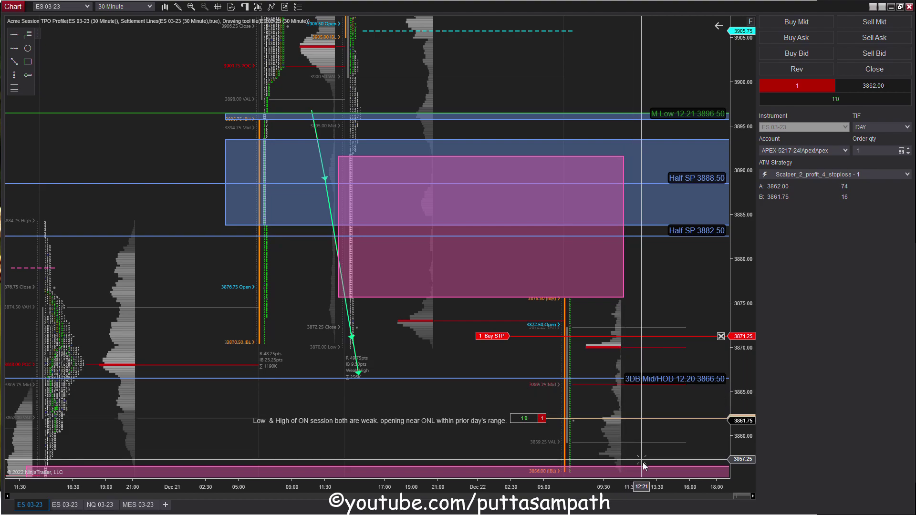
left_click_drag(748, 378, 747, 477)
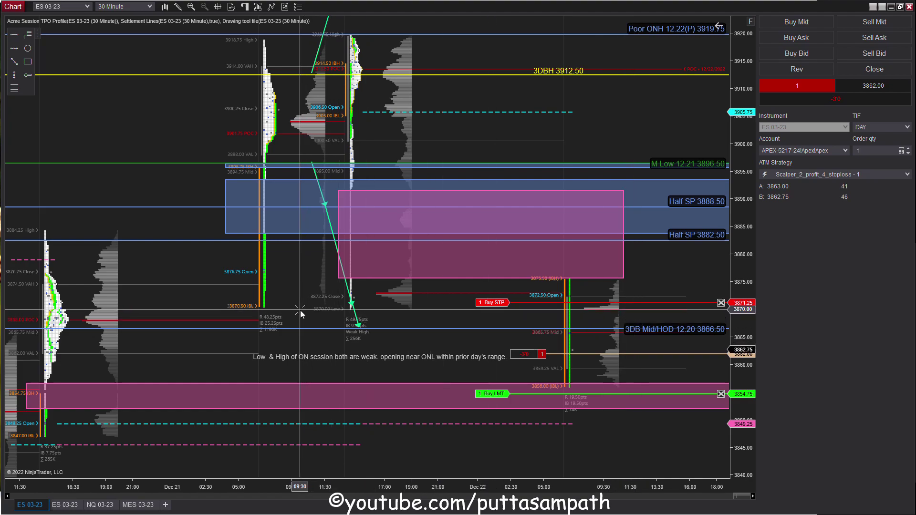
left_click_drag(505, 305, 508, 299)
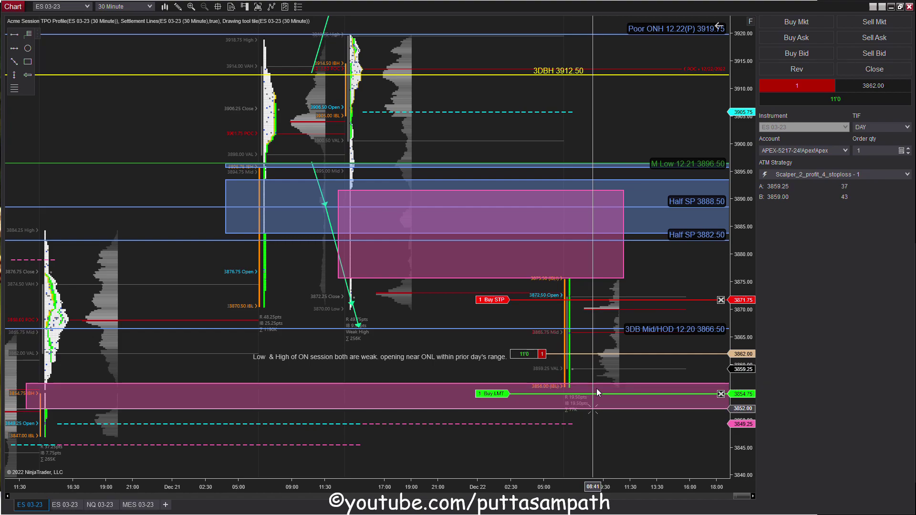
left_click_drag(559, 398, 608, 395)
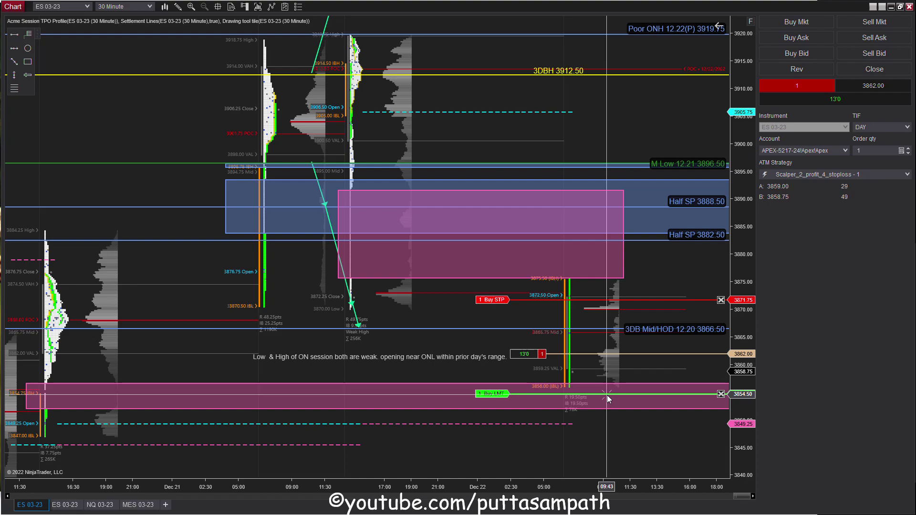
left_click_drag(607, 395, 607, 393)
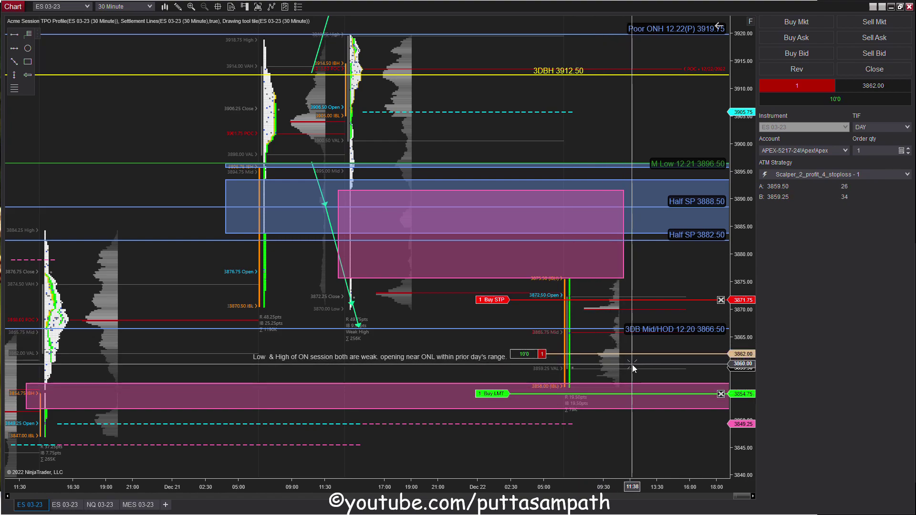
scroll(632, 365, "down", 3)
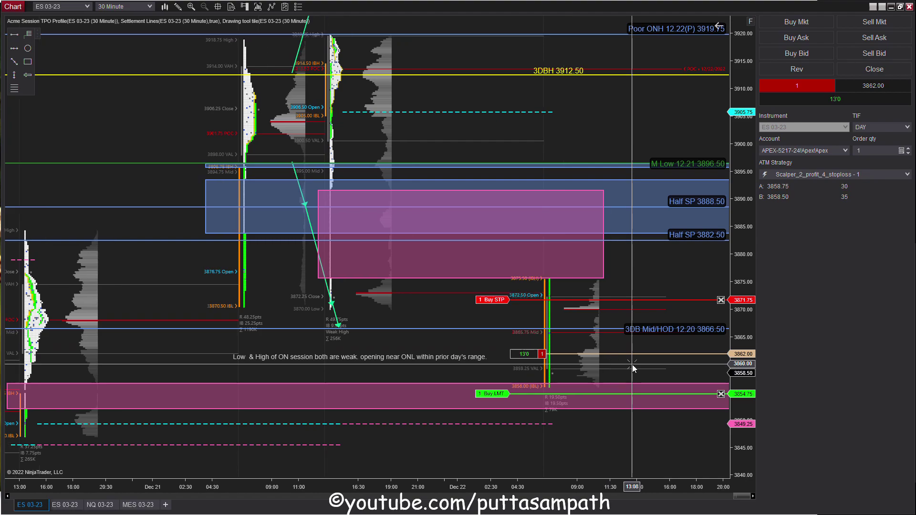
scroll(631, 365, "up", 3)
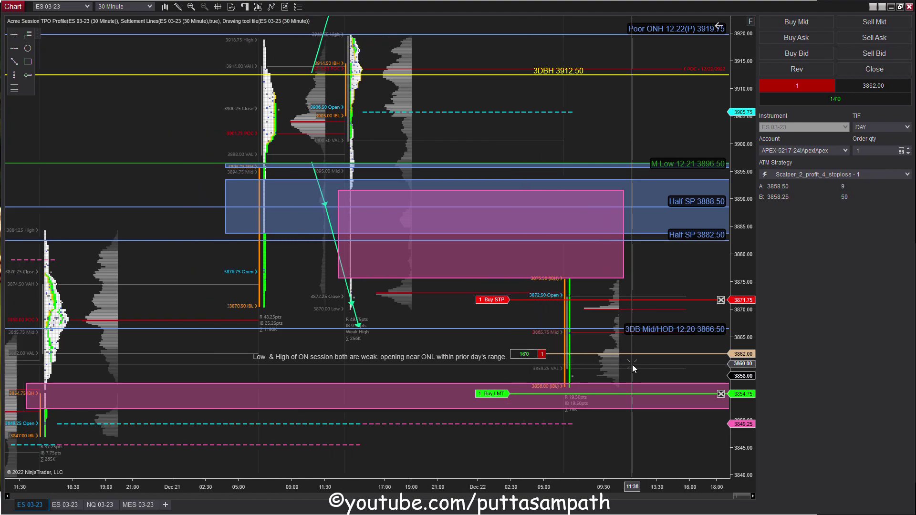
scroll(632, 364, "up", 3)
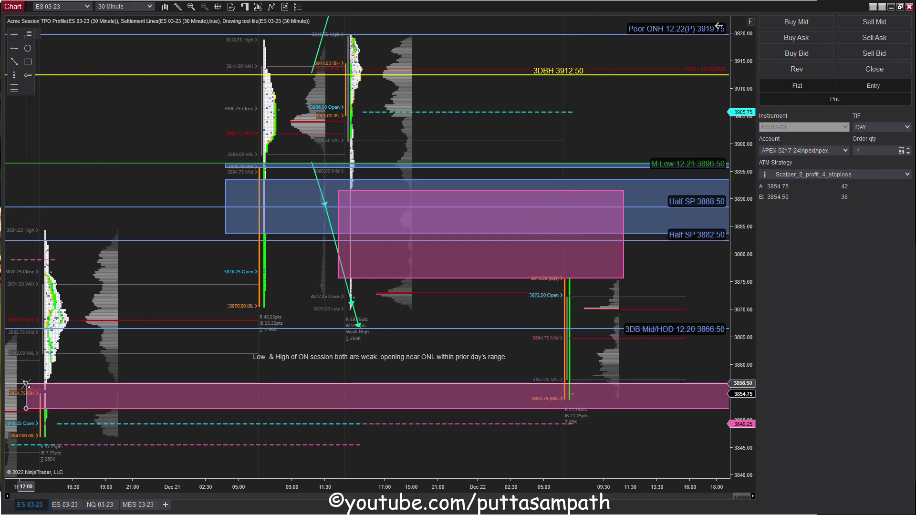
Lower the pink rectangle's top edge from 3856.50 to about 3853.00.
left_click_drag(26, 383, 28, 402)
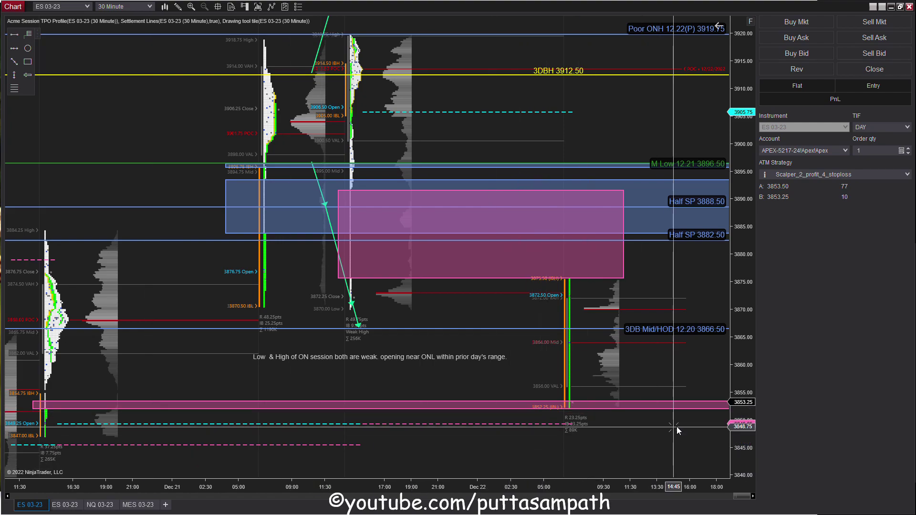
Buy one ES 03-23 contract at the bid with the ATM strategy, going long at 3853.25.
left_click_drag(659, 420, 673, 338)
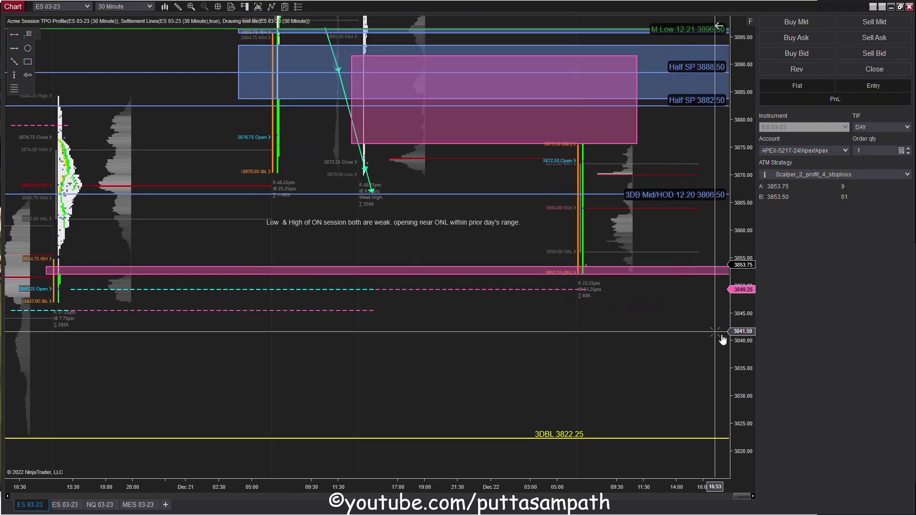
left_click_drag(751, 342, 752, 173)
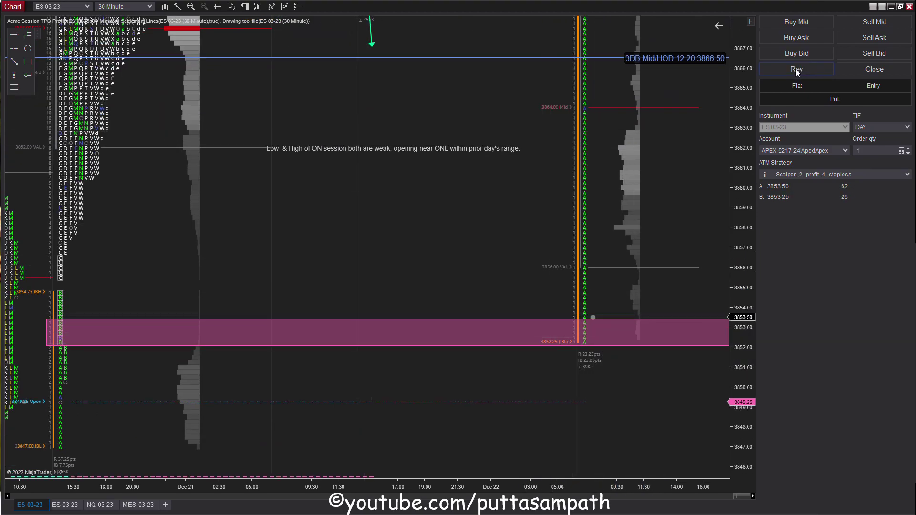
left_click(795, 52)
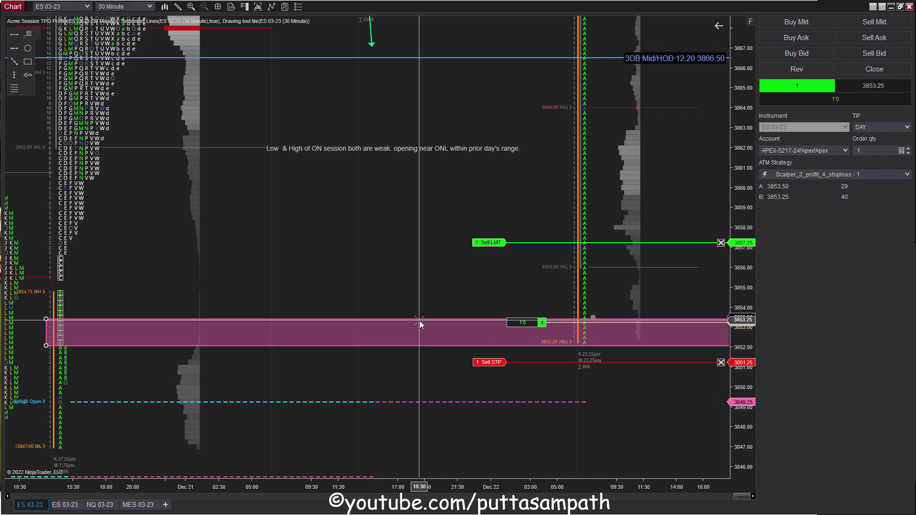
Move the protective sell stop through 3851.75 and 3851.50, leaving it at 3851.25.
left_click(498, 363)
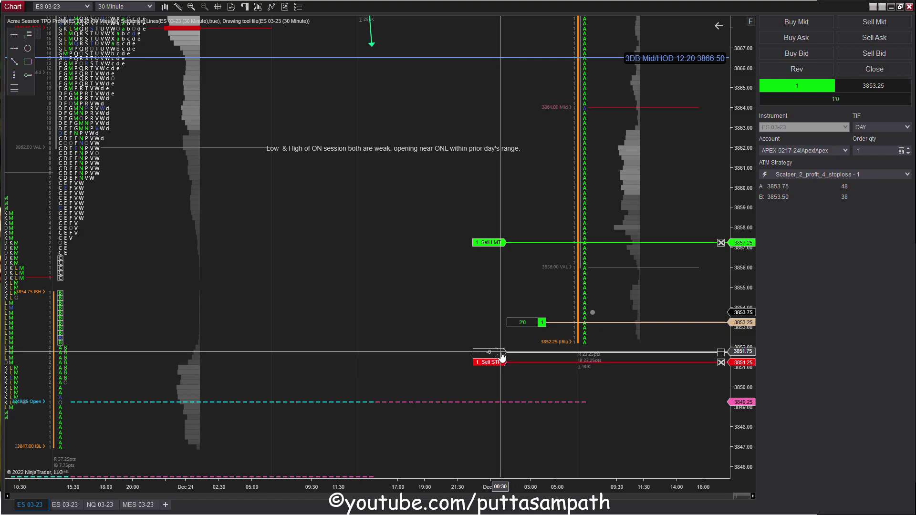
left_click(701, 352)
left_click_drag(749, 265, 744, 411)
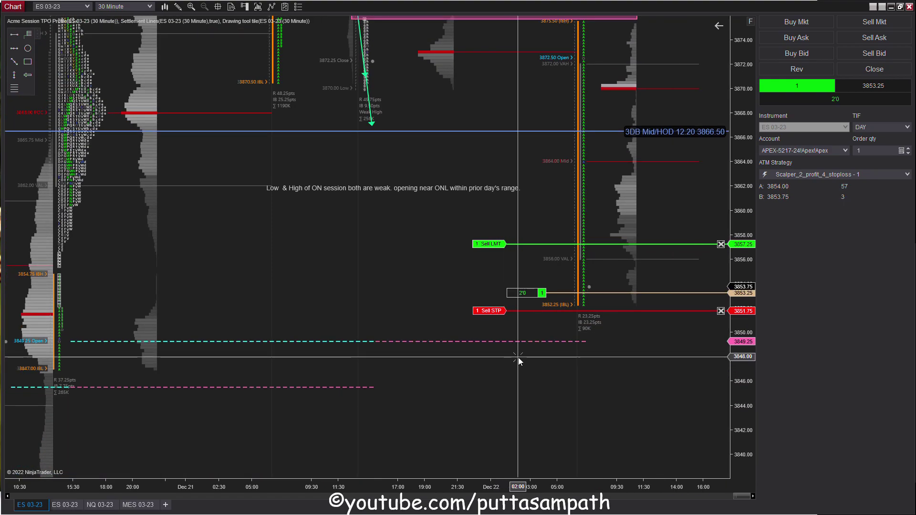
left_click(502, 315)
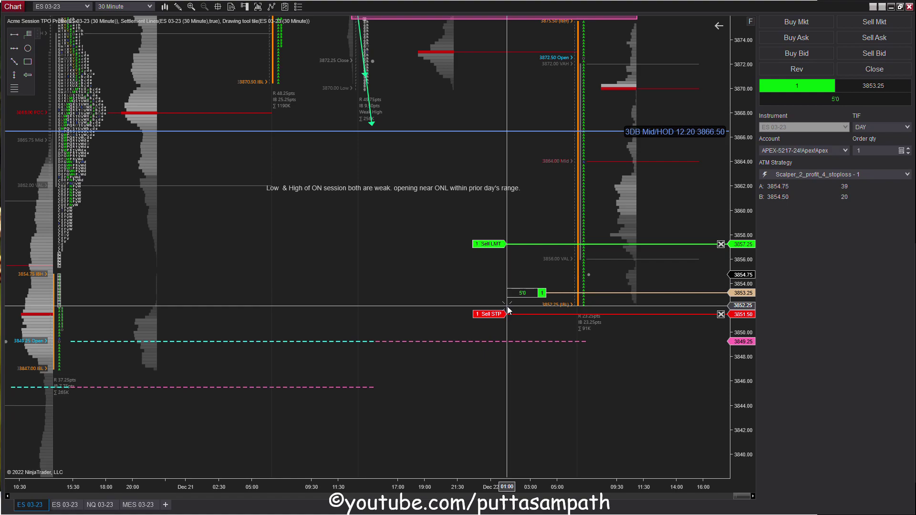
left_click(498, 314)
left_click(498, 319)
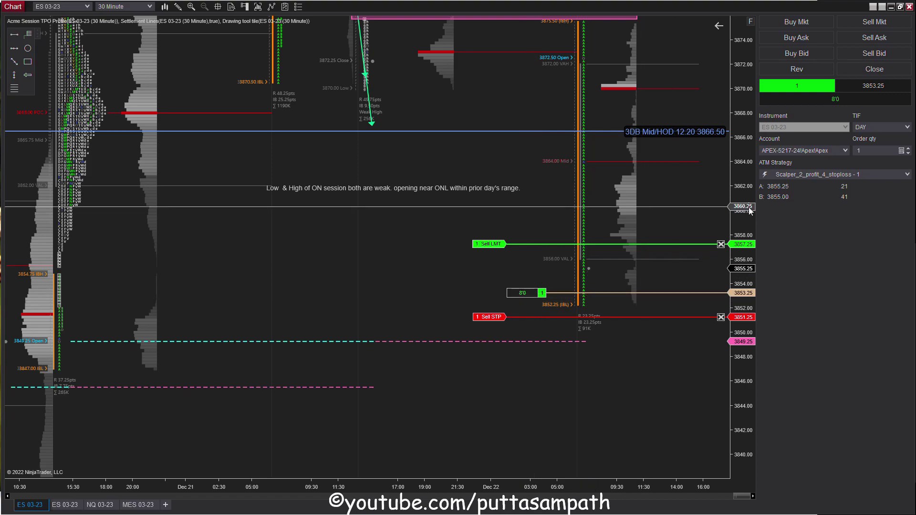
Rescale the price and time axes to show prices up to 3898 and sessions back to Dec 20.
left_click_drag(750, 211, 747, 267)
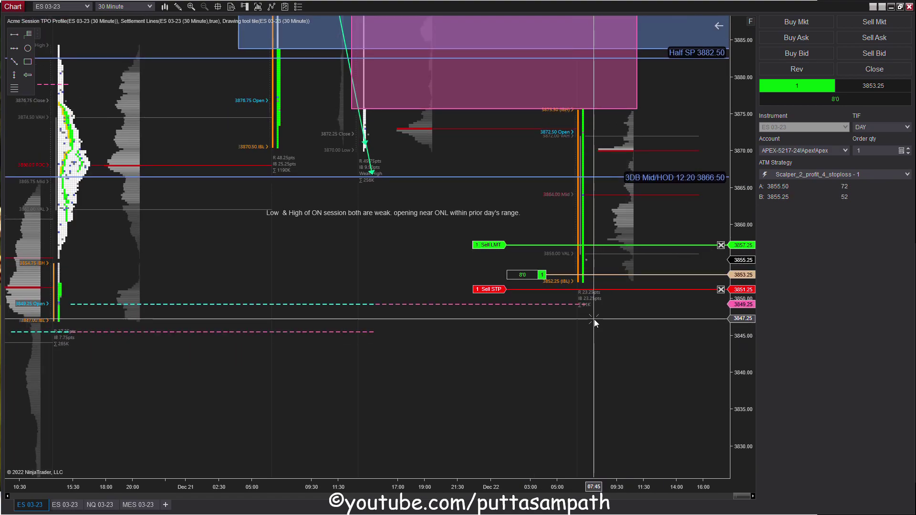
left_click_drag(666, 323, 673, 411)
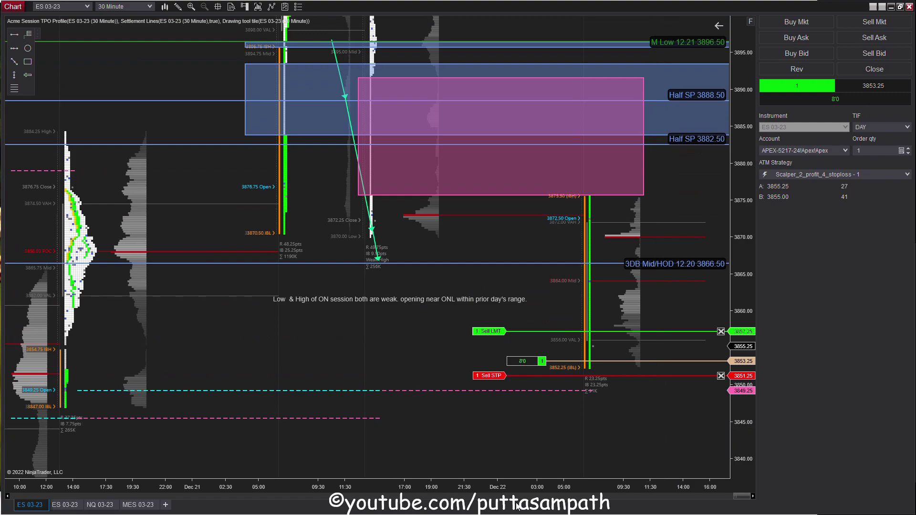
left_click_drag(555, 488, 387, 487)
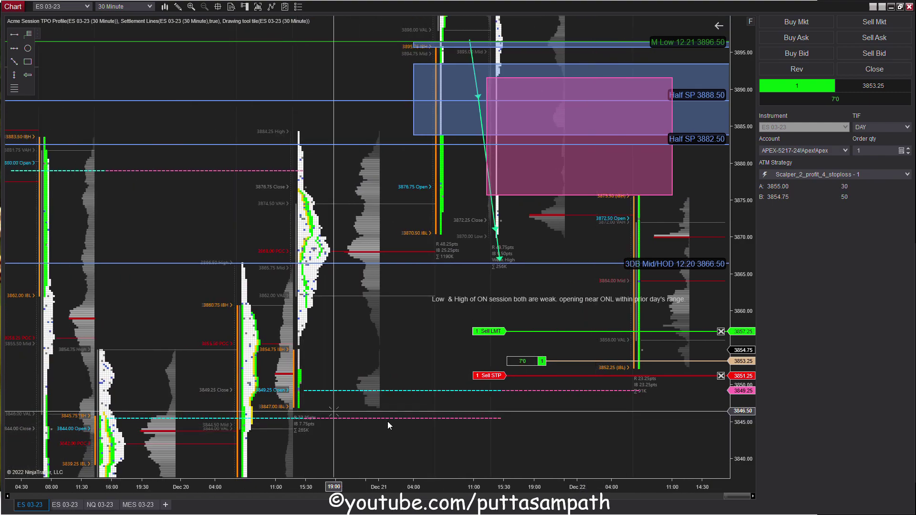
scroll(564, 410, "down", 3)
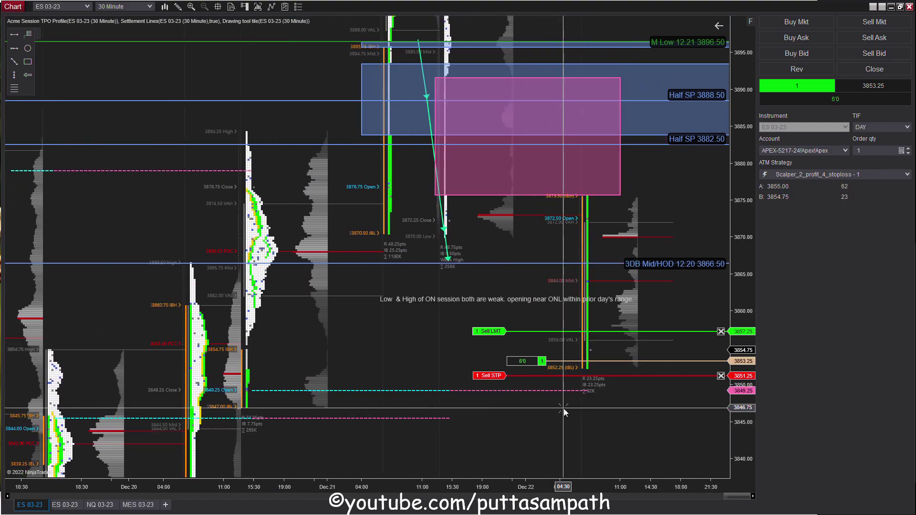
scroll(563, 408, "down", 1)
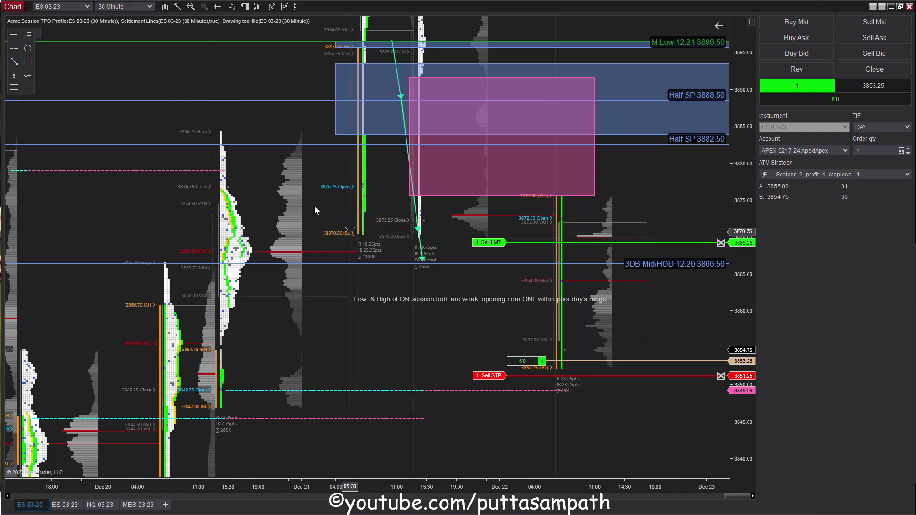
Expand and pan the chart to show the 3900–3925 area, then select the overnight session note.
left_click_drag(747, 299, 742, 324)
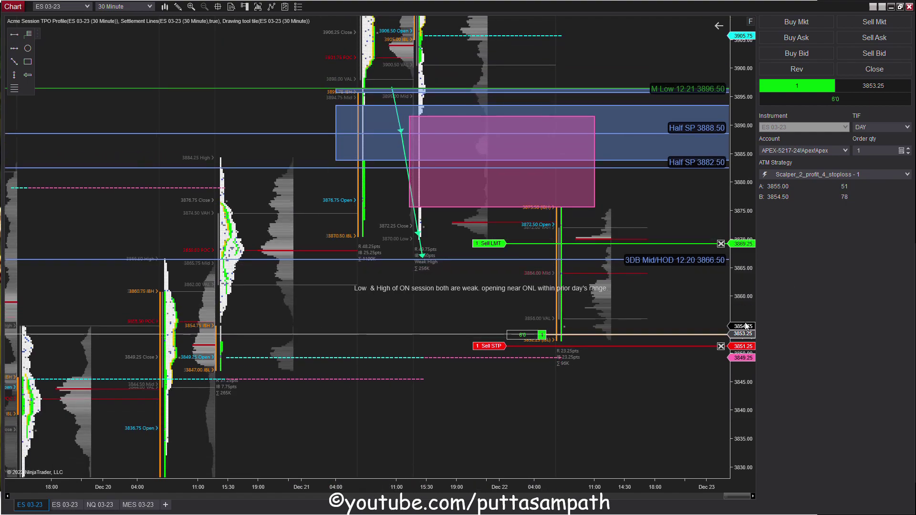
left_click_drag(698, 281, 711, 383)
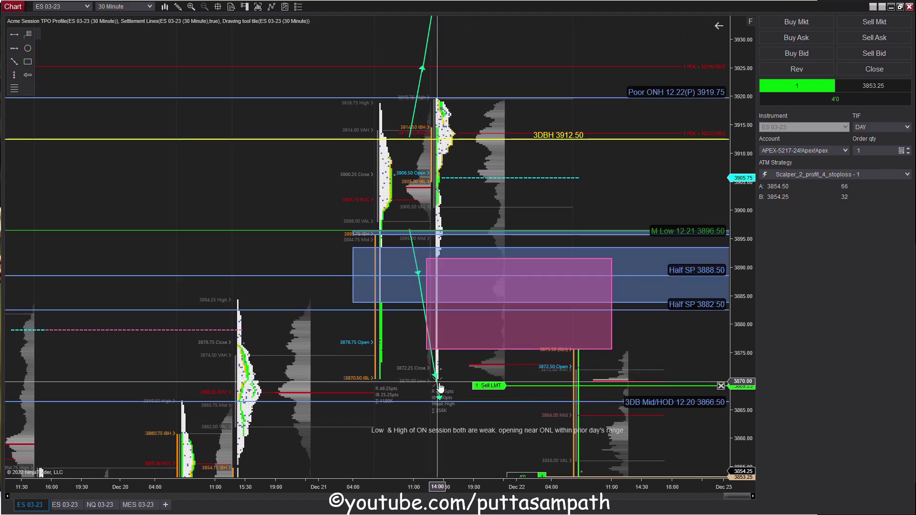
left_click(425, 432)
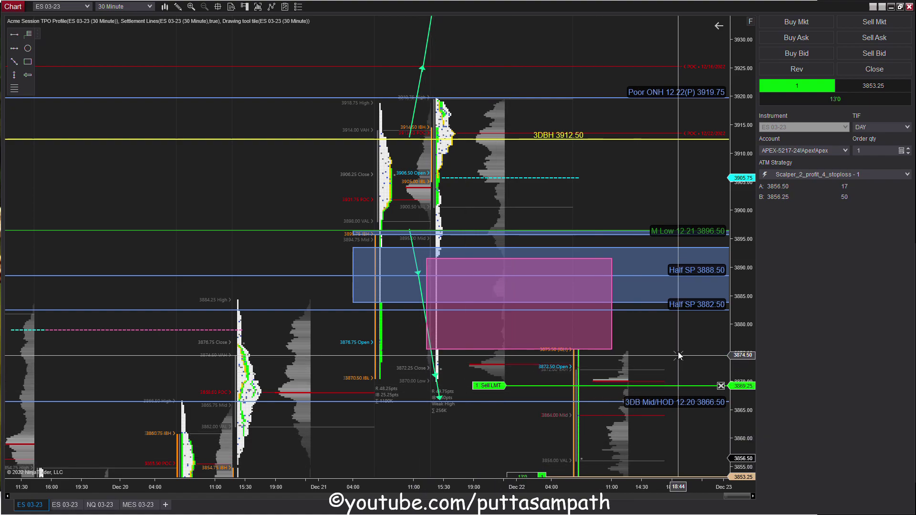
Widen the price range to include the stop, recentre the chart and autoscale it to the visible bars.
left_click_drag(738, 325, 726, 395)
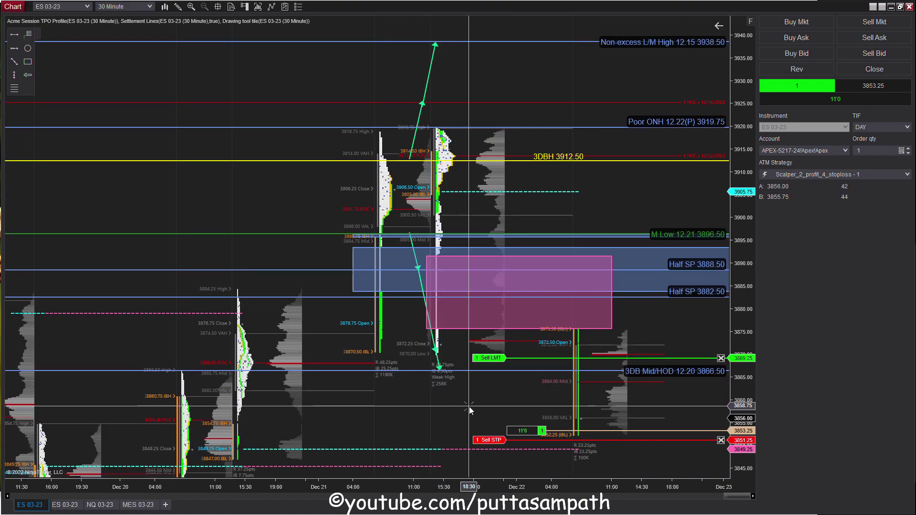
left_click_drag(468, 406, 486, 313)
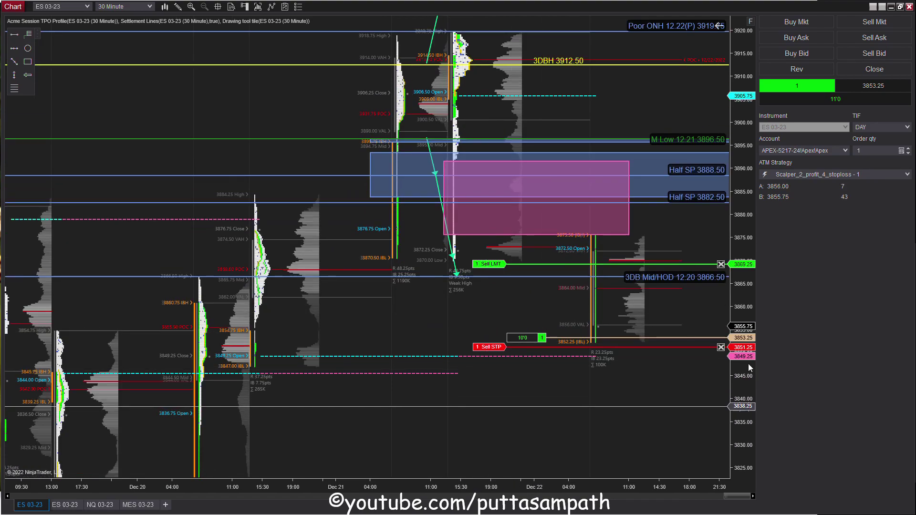
double_click(748, 367)
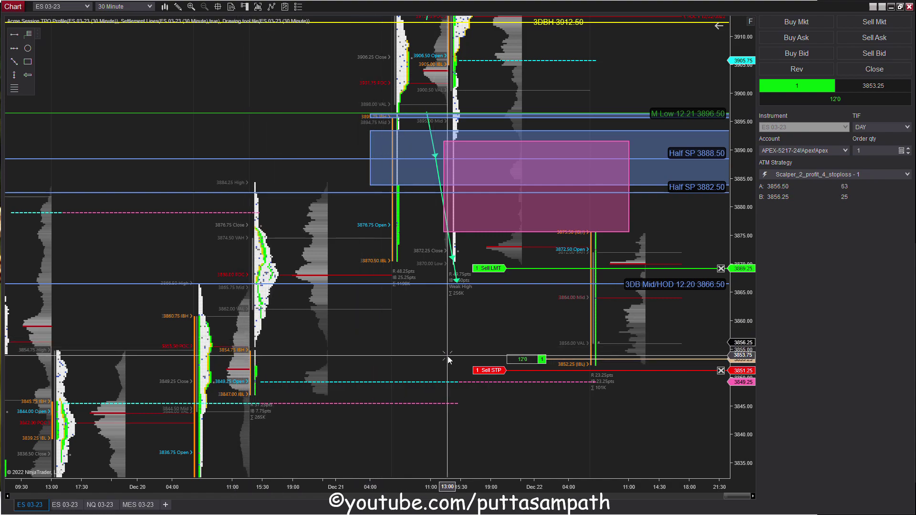
scroll(448, 356, "down", 6)
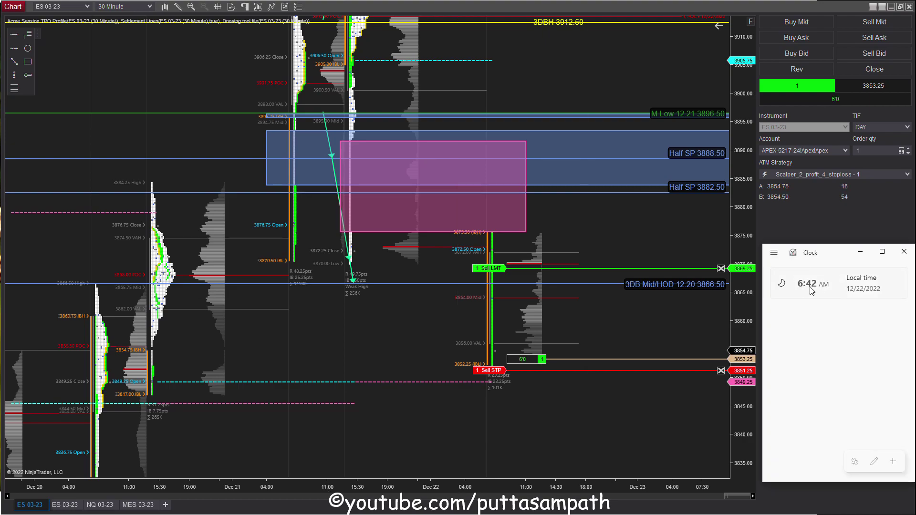
Bring the chart in front of the Clock and widen its price range down to about 3815.
left_click(649, 322)
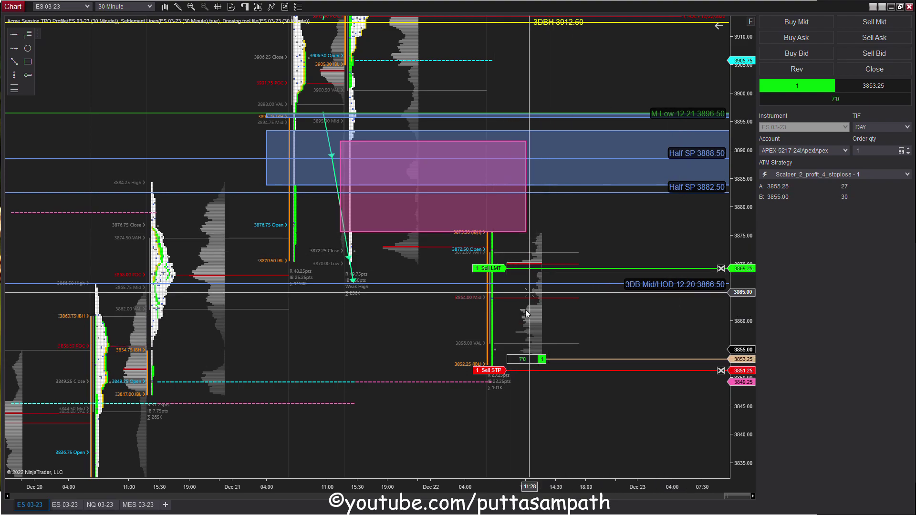
left_click_drag(745, 196, 742, 342)
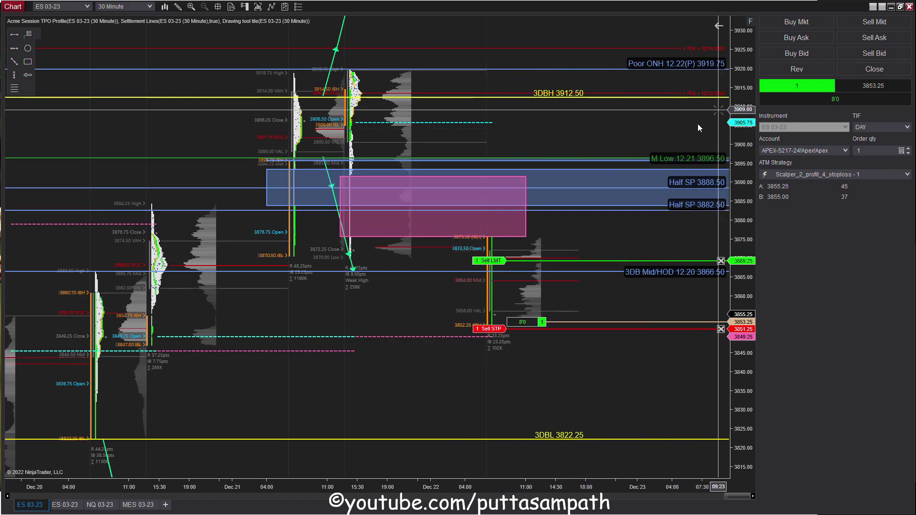
Scroll the chart along the time axis to the latest sessions.
scroll(524, 348, "down", 3)
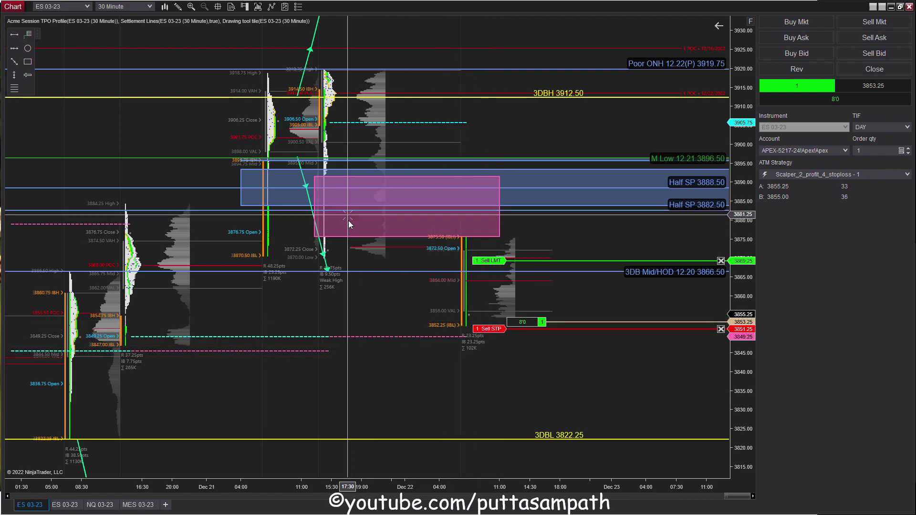
scroll(528, 374, "down", 3)
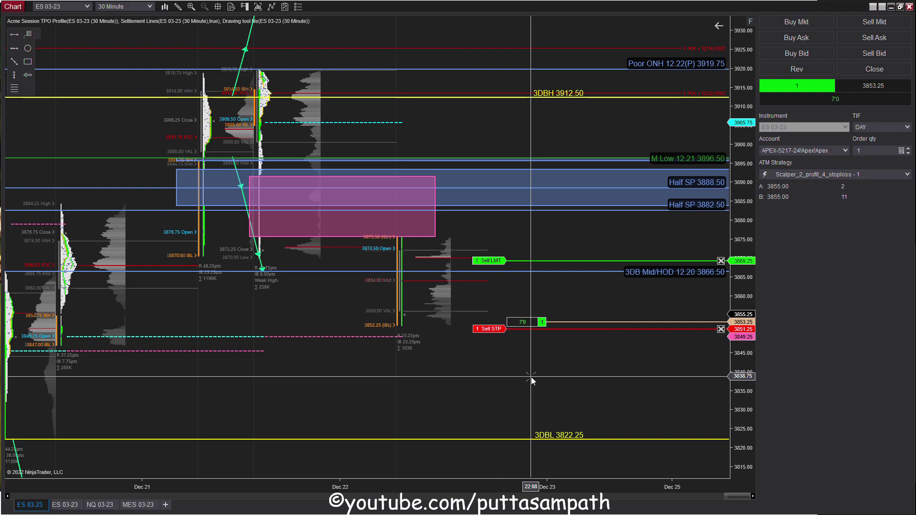
scroll(534, 351, "up", 2)
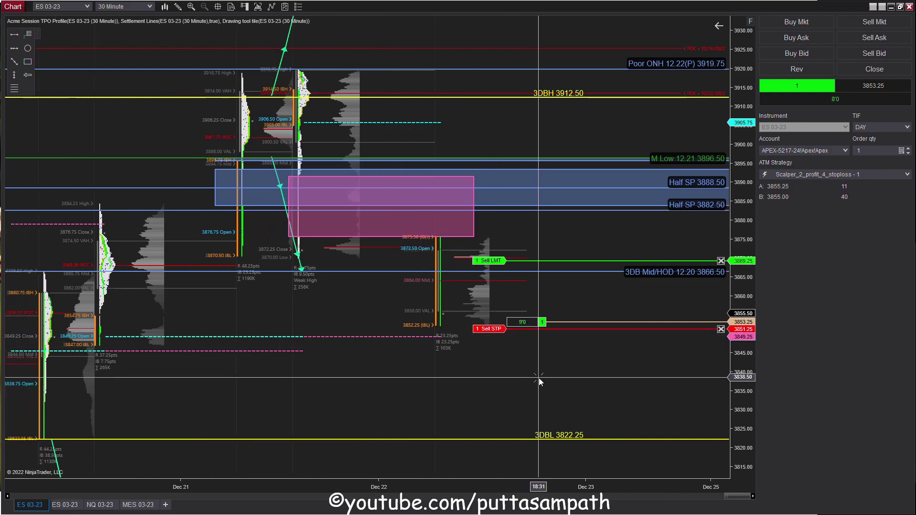